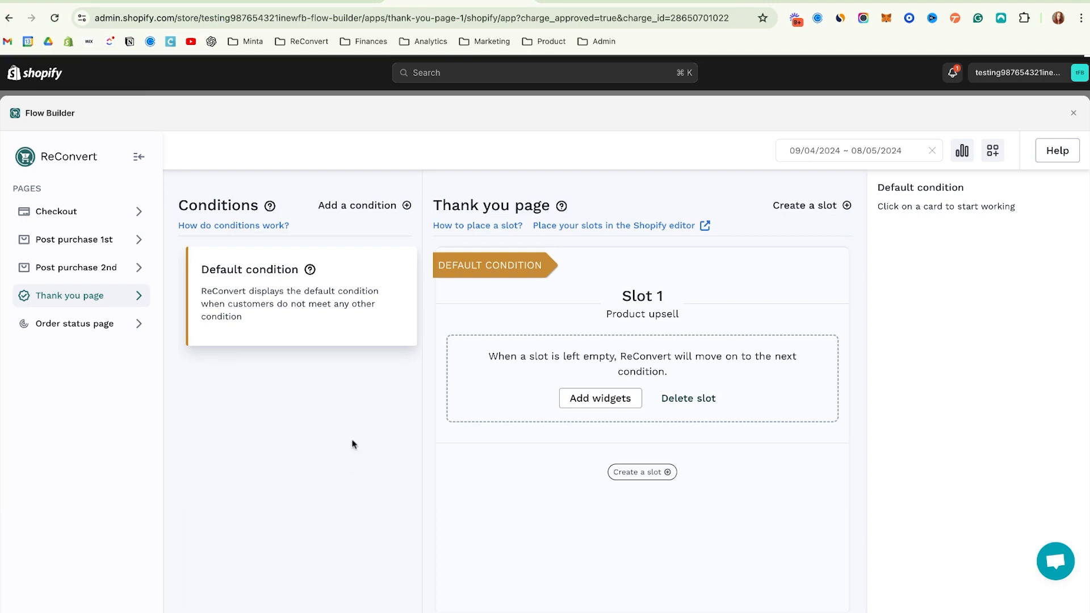
- Add a new thank you page condition and name it "Specific product- gift card"
click(377, 328)
click(363, 210)
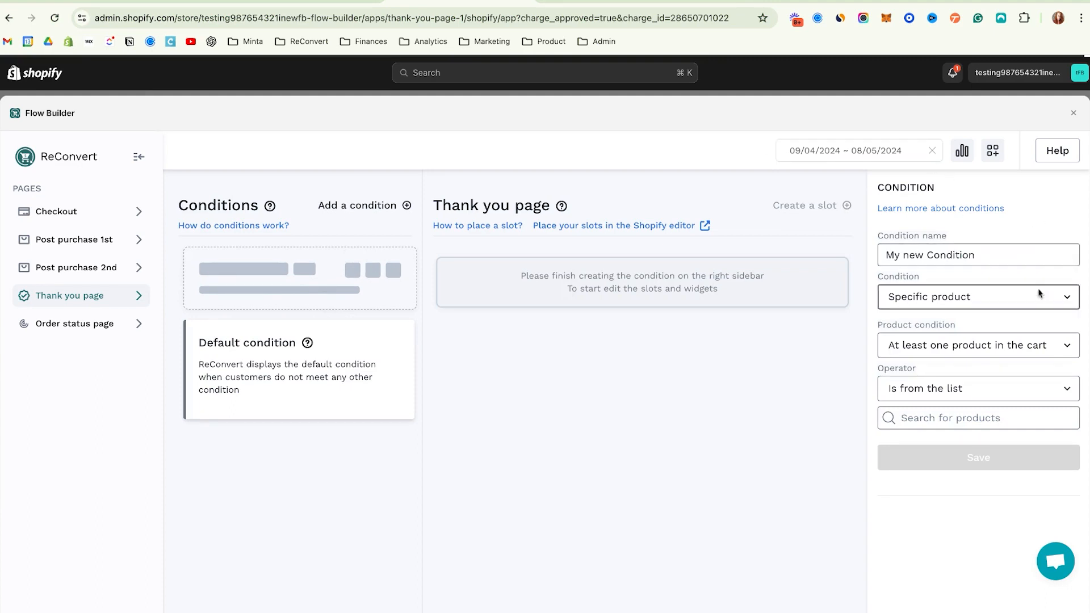
click(1013, 248)
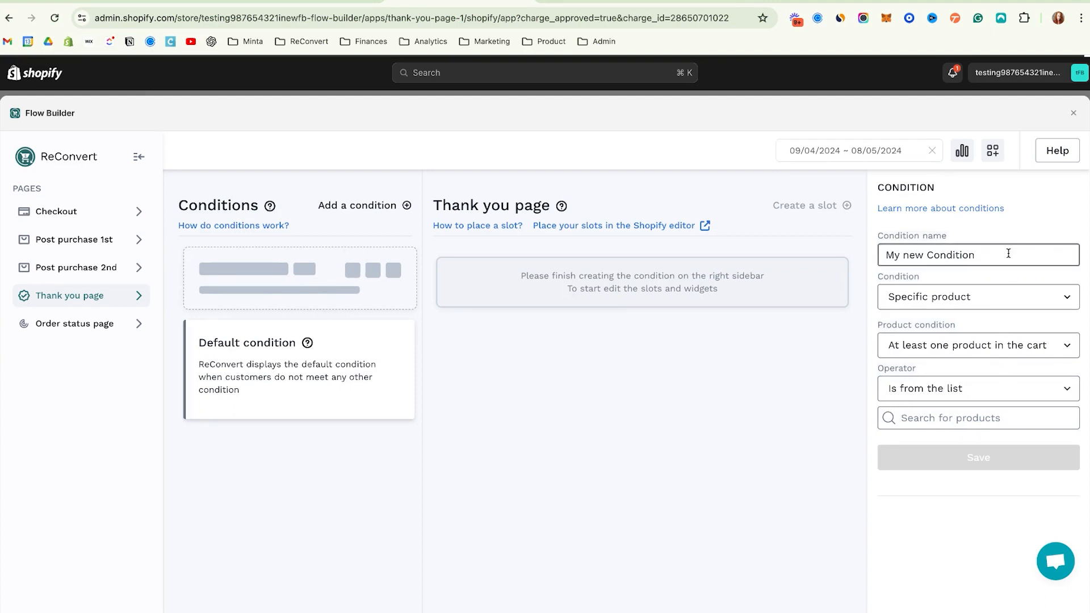
key(alt+shift+Left)
key(alt+shift+Left)
key(alt+shift+Left)
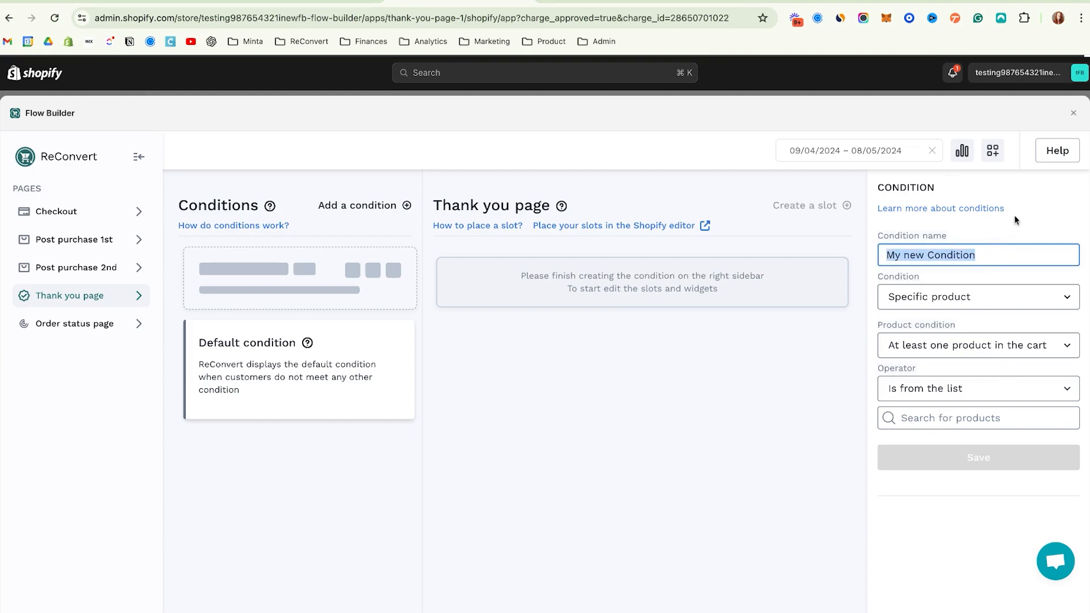
text(Specific prod)
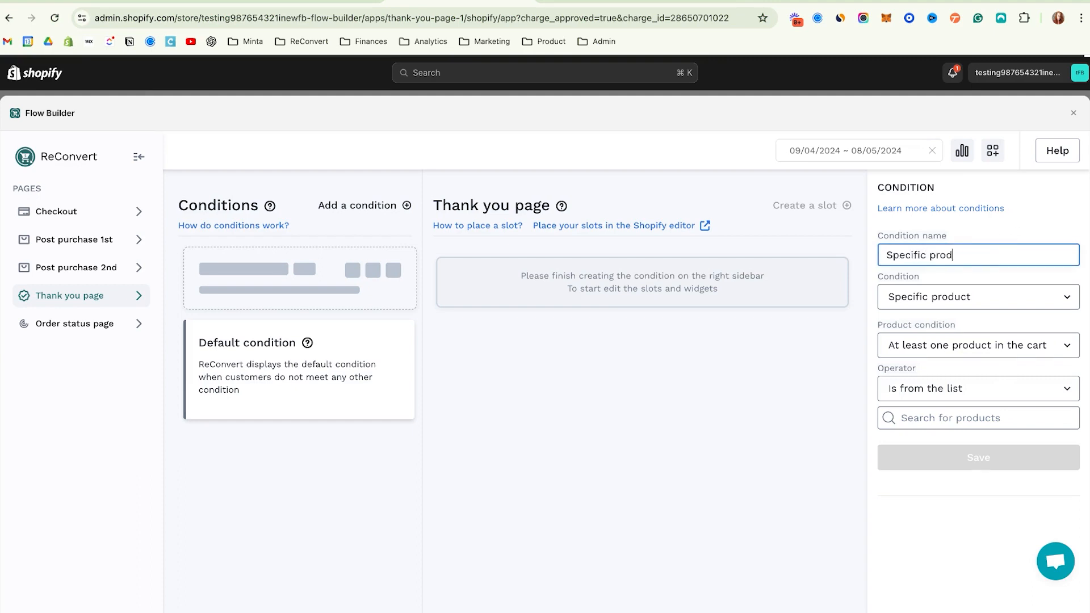
text(uct- gift card)
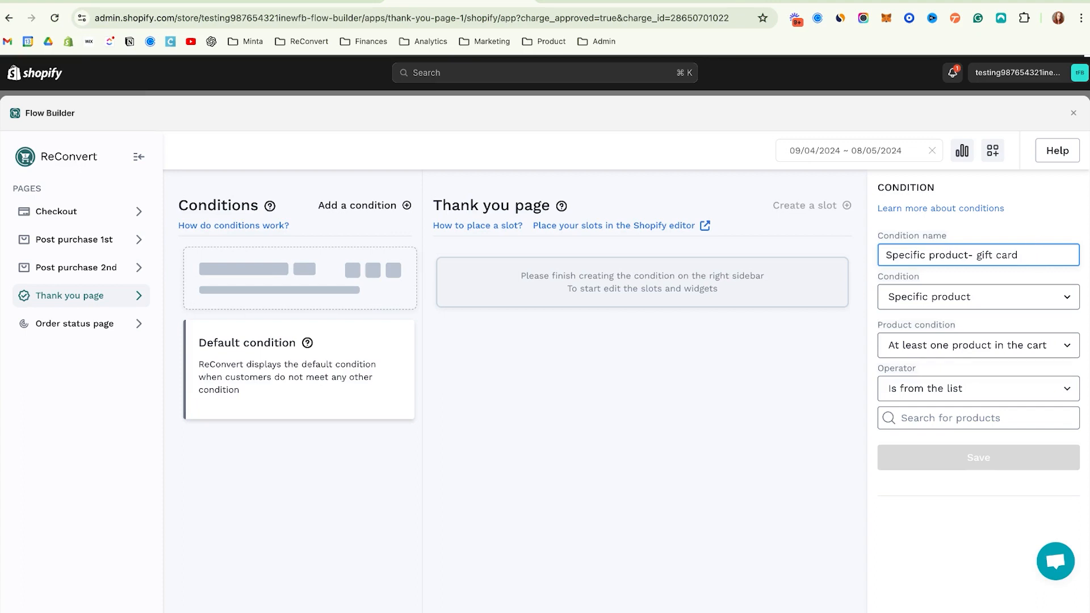
click(903, 278)
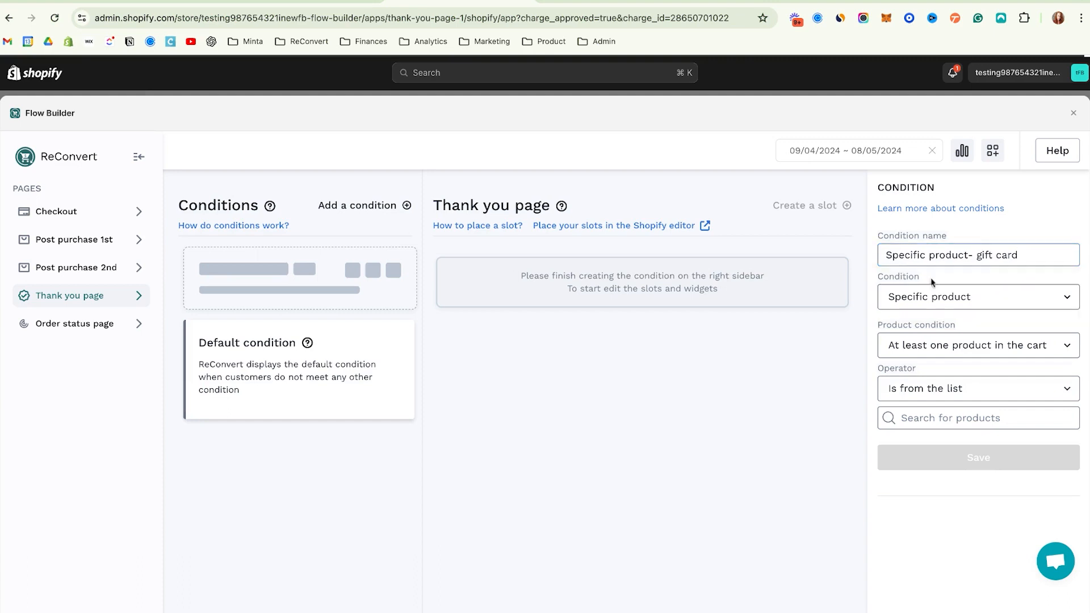
- Try "Every product in the cart" as the product condition, and restore "At least one product in the cart"
click(1071, 298)
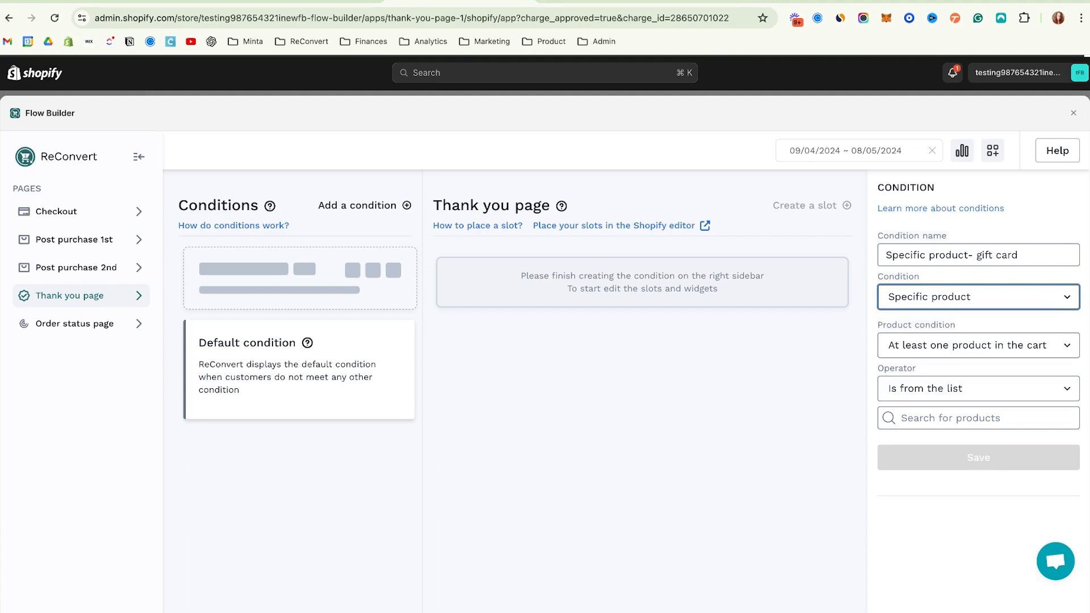
key(Tab)
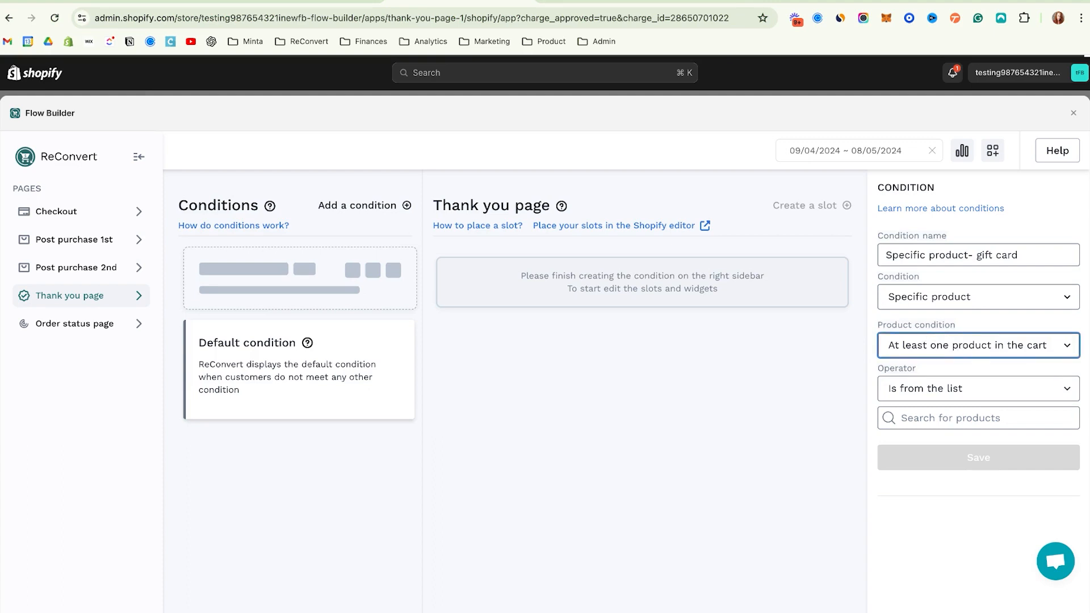
click(982, 328)
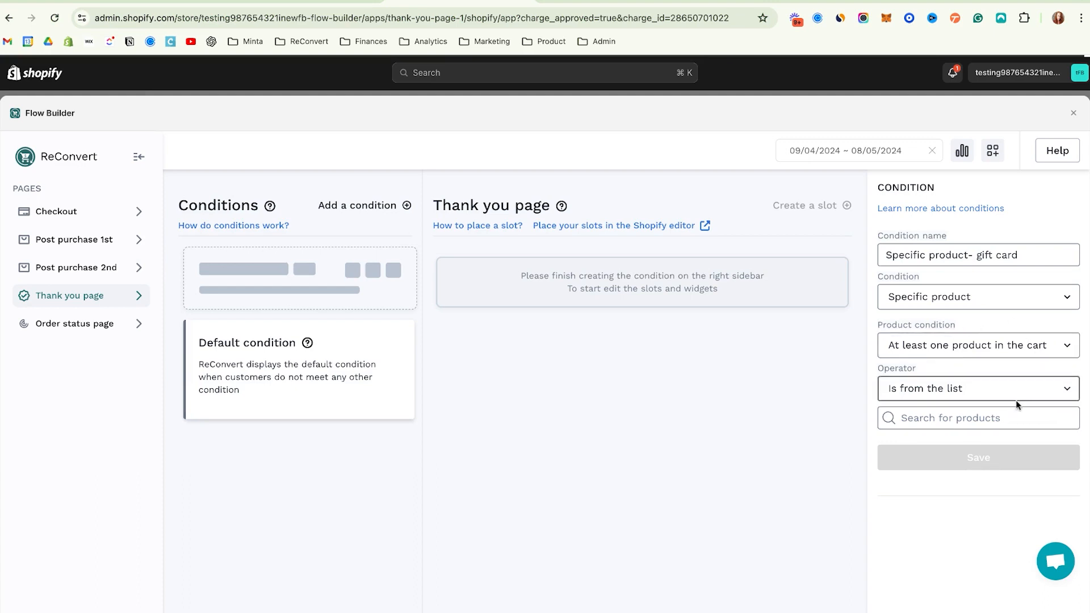
click(1003, 349)
click(1002, 359)
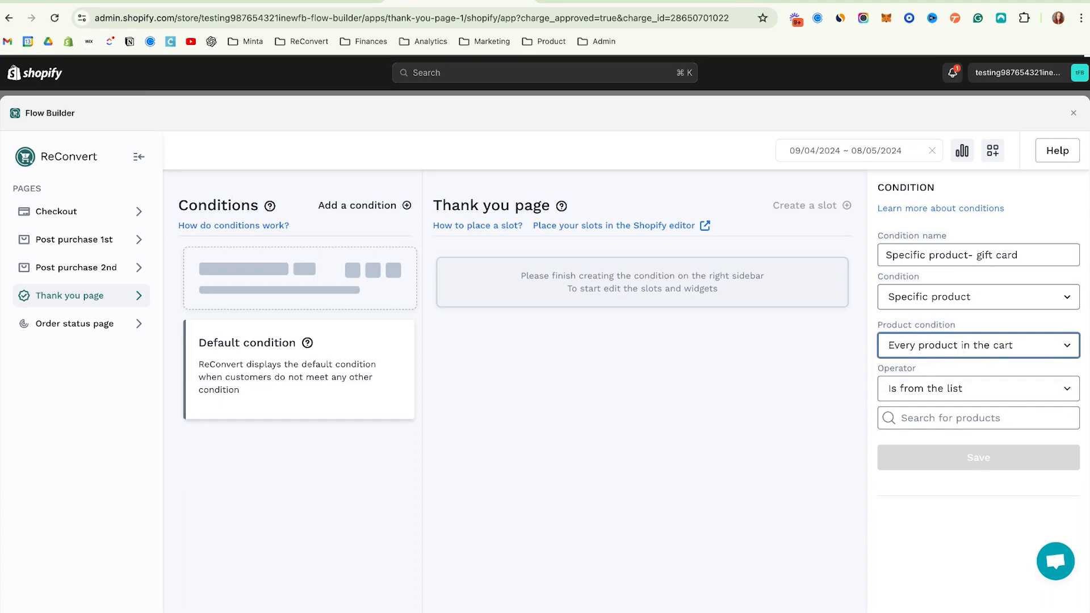
click(948, 342)
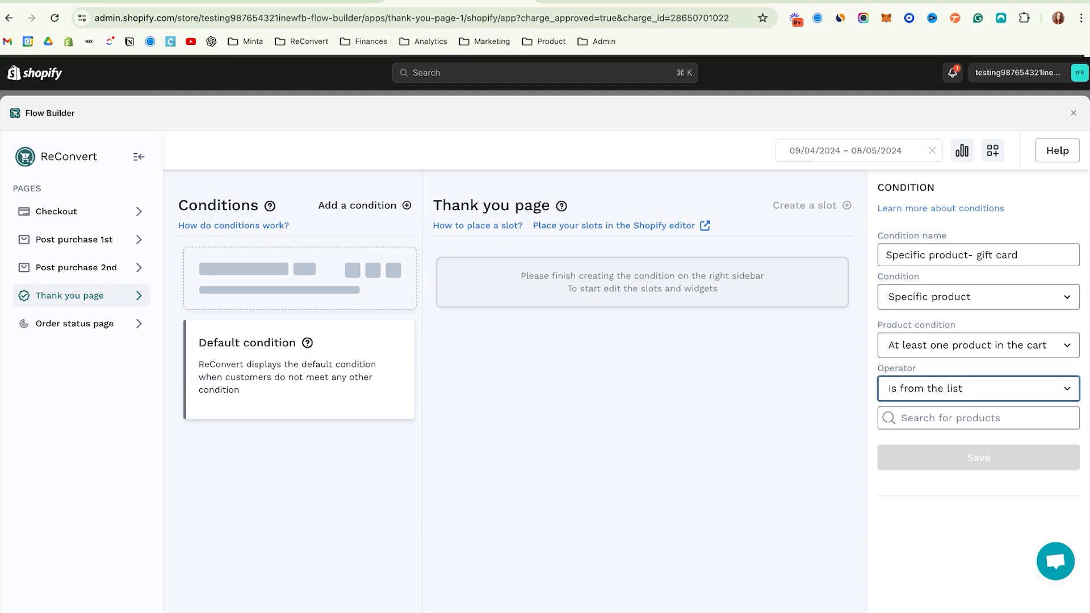
- Choose Gift Card as the product the condition applies to and save the condition
click(990, 419)
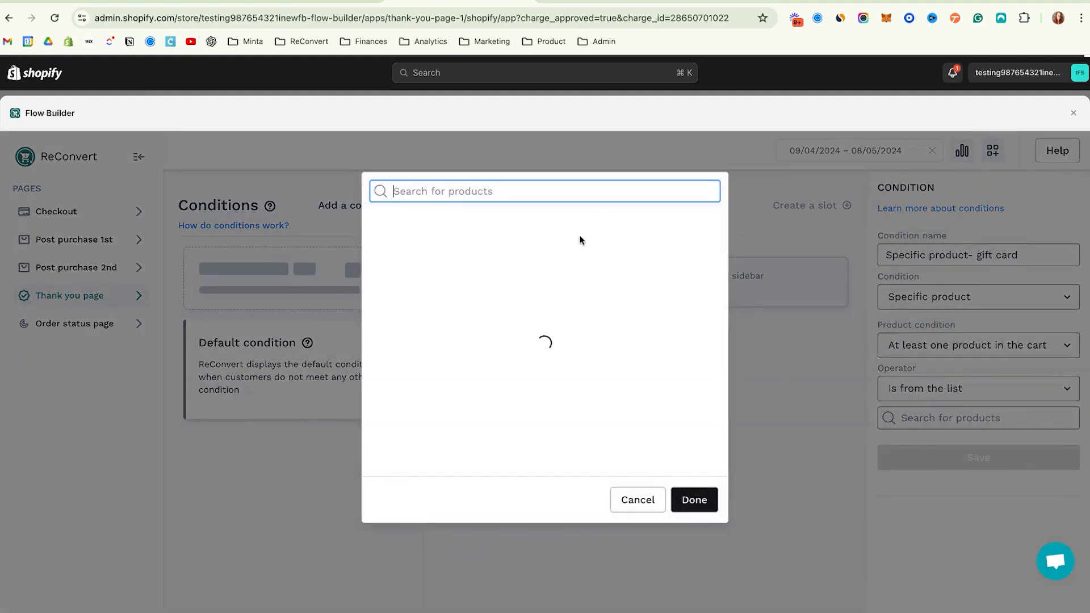
scroll(579, 239, down, 2)
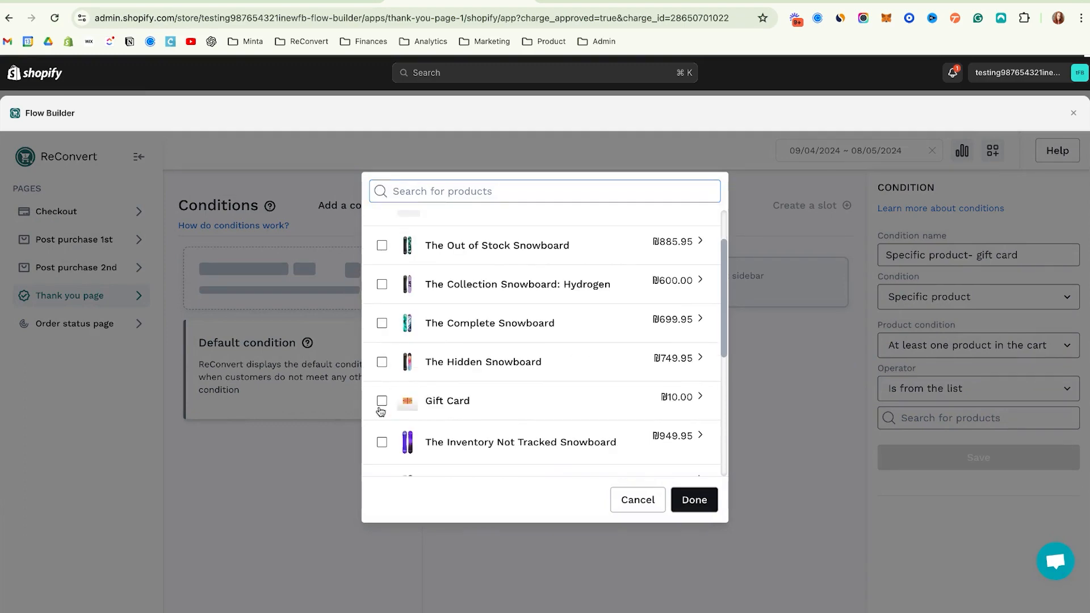
click(382, 402)
click(690, 499)
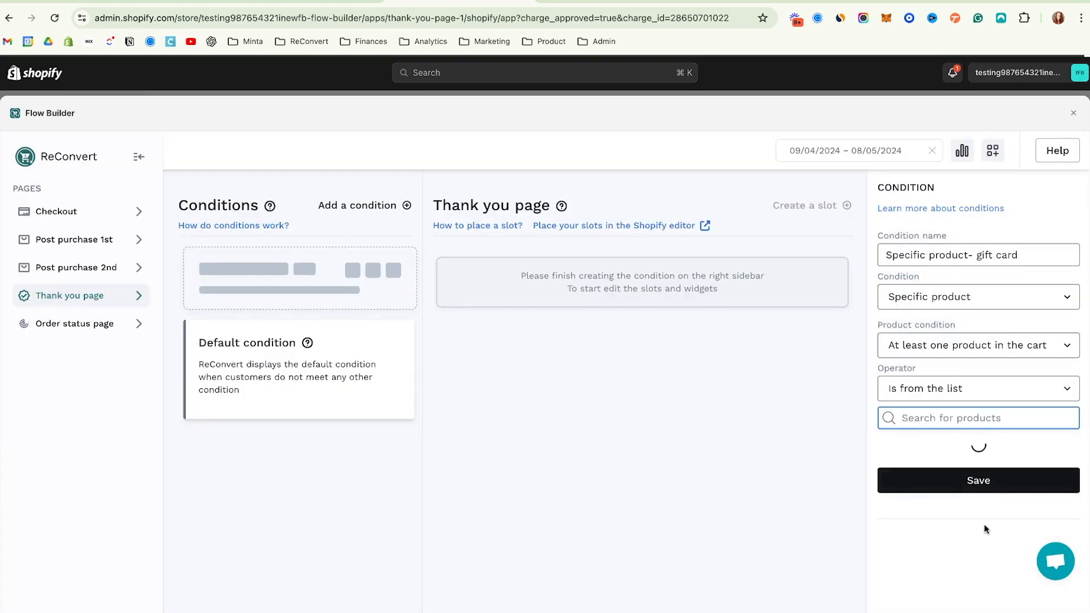
click(984, 506)
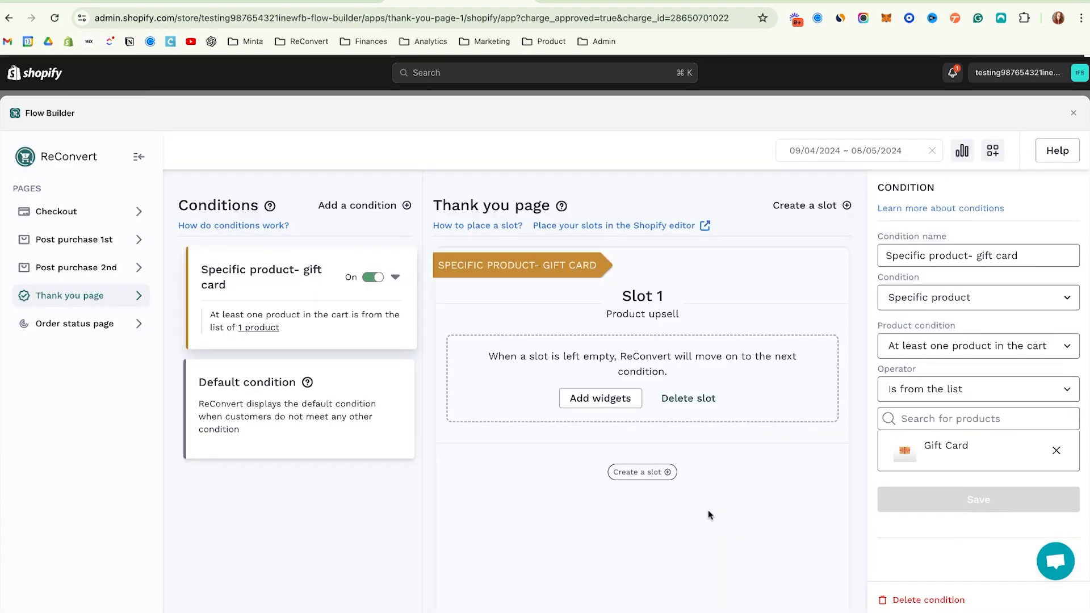
- Switch the gift card condition off and back on, and compare its slot with the default condition's slot
click(295, 281)
click(374, 277)
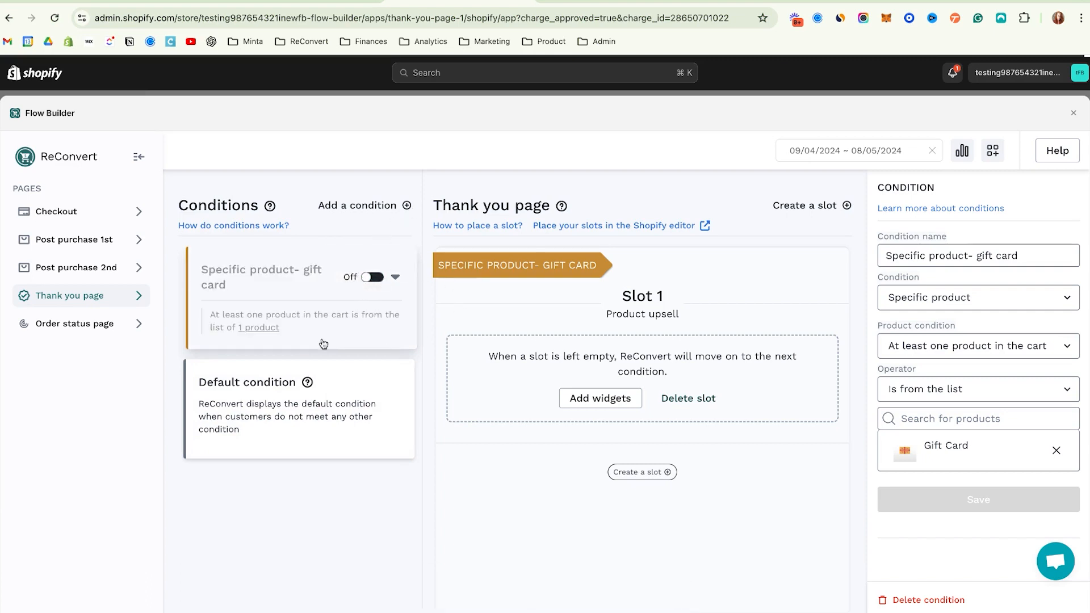
click(373, 279)
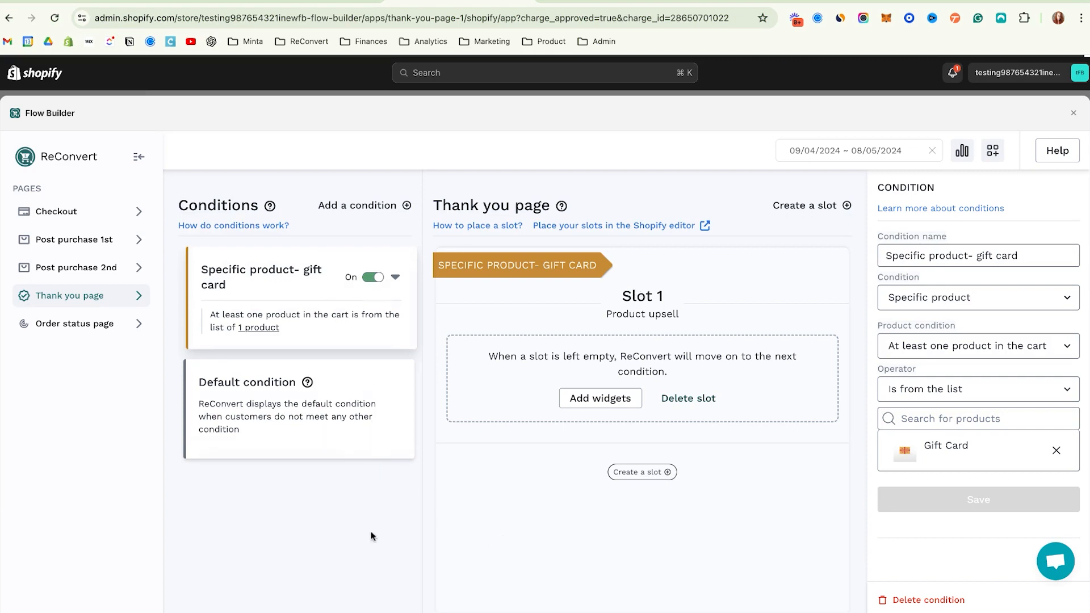
click(349, 431)
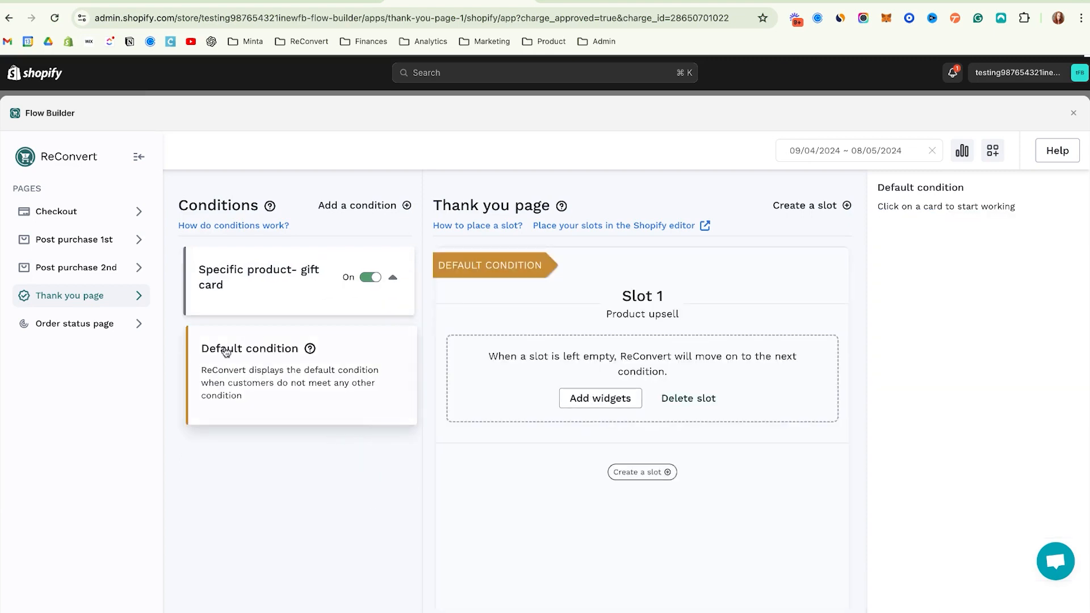
click(250, 296)
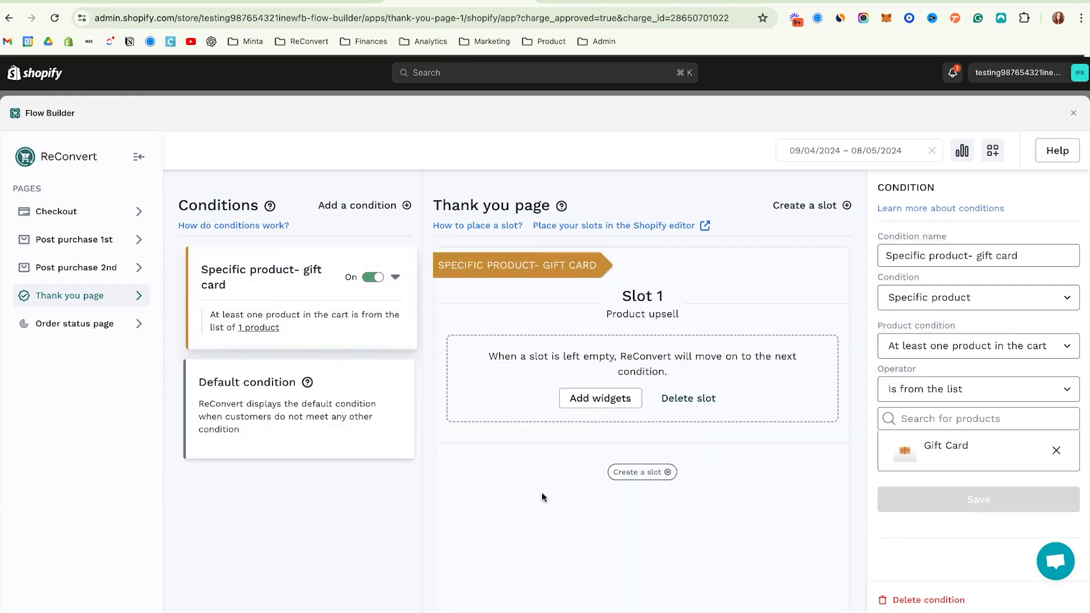
- Add a product upsell widget to Slot 1 of the gift card condition and set its product to display to Specific product
click(603, 398)
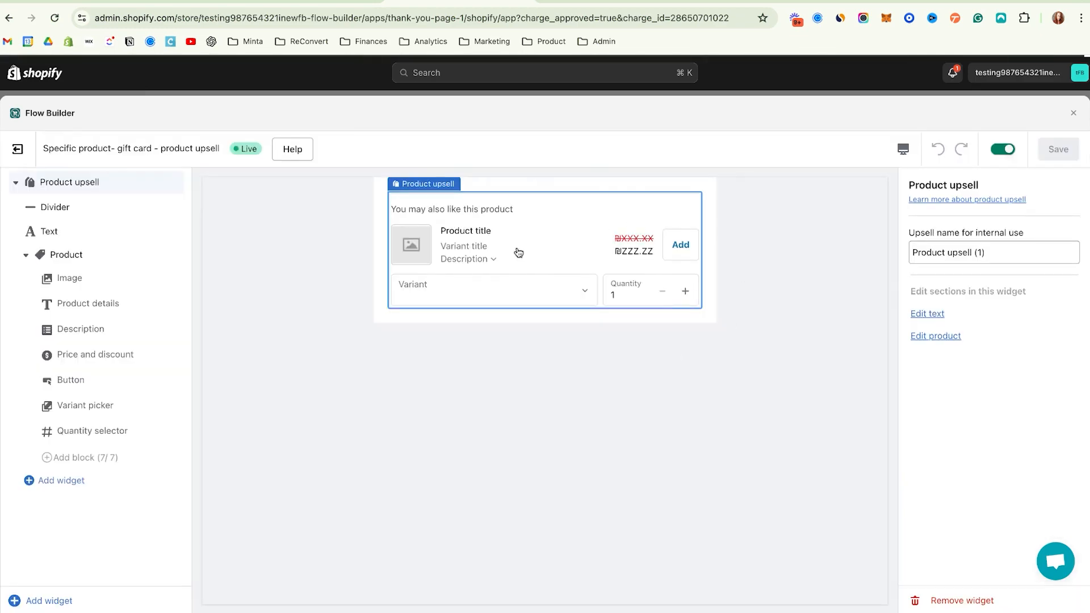
click(67, 255)
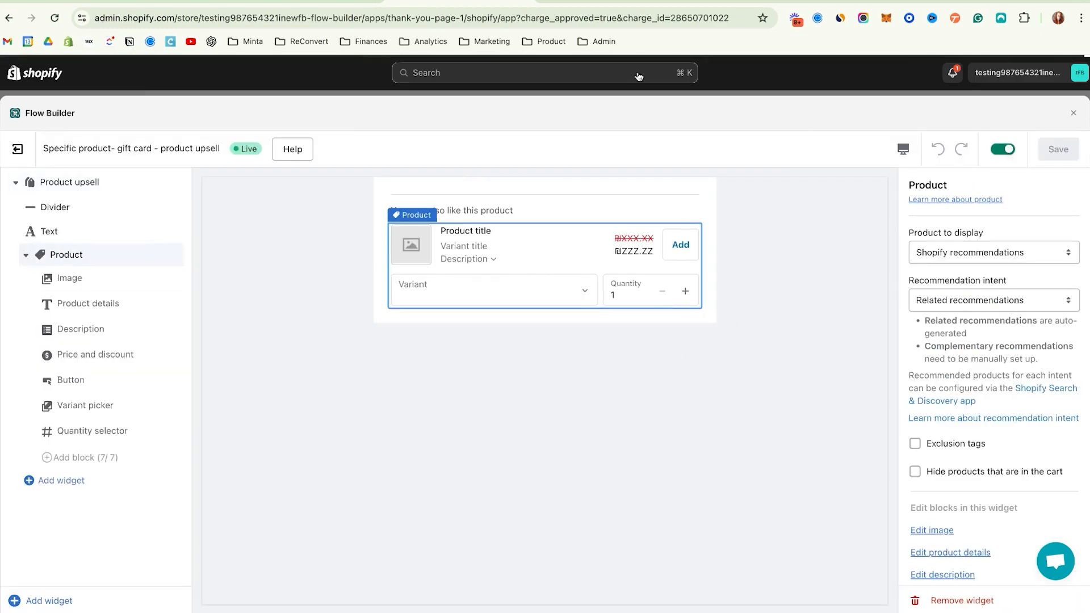
click(962, 246)
click(1019, 225)
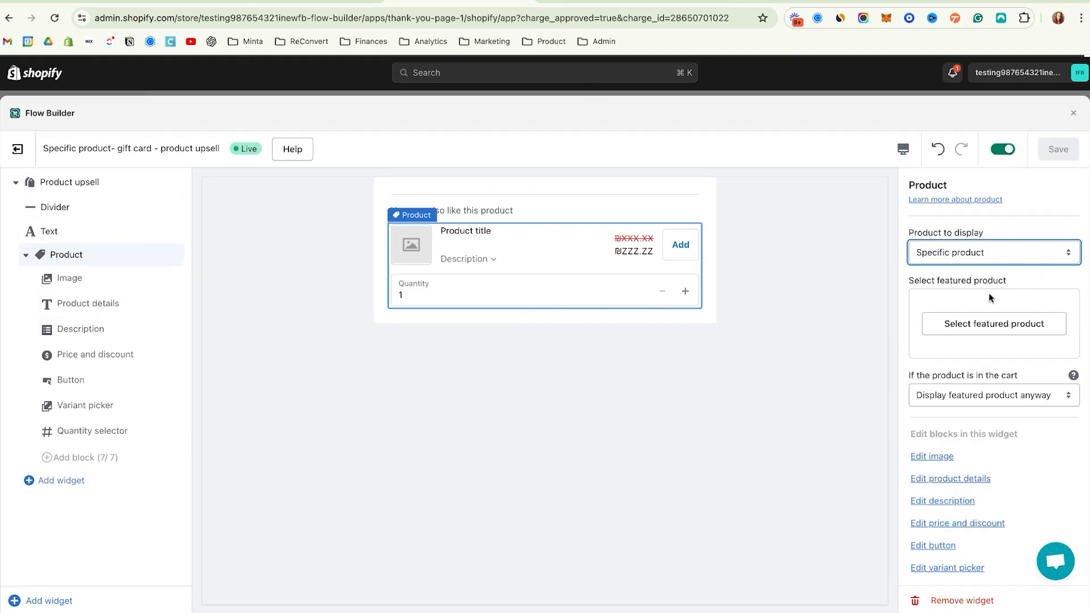
- Set Selling Plans Ski Wax as the featured upsell product, save the widget and exit the editor
click(967, 322)
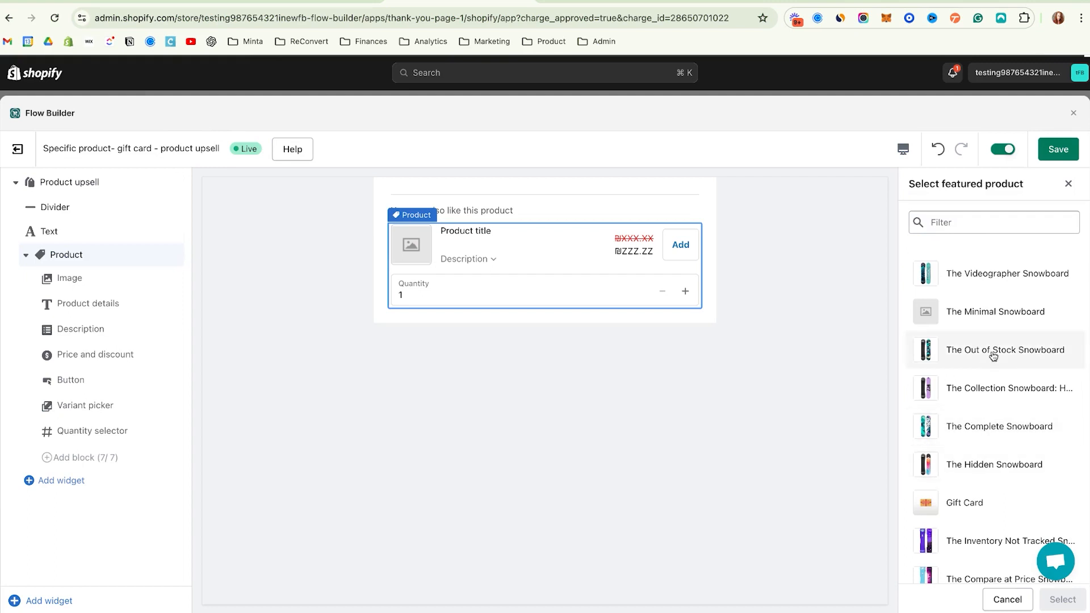
scroll(990, 352, down, 5)
click(977, 565)
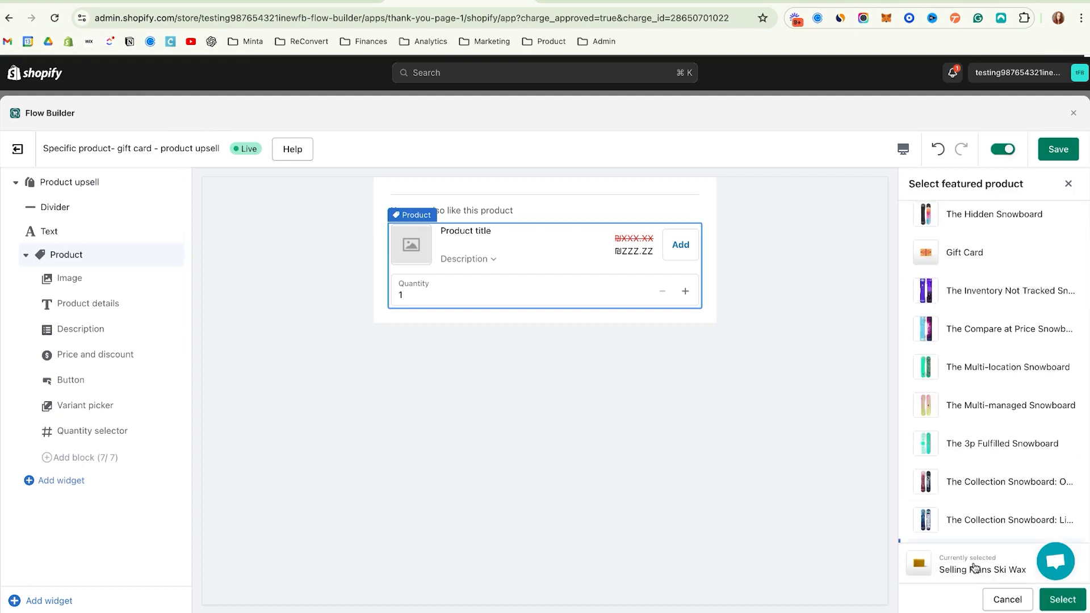
click(1059, 599)
click(1057, 152)
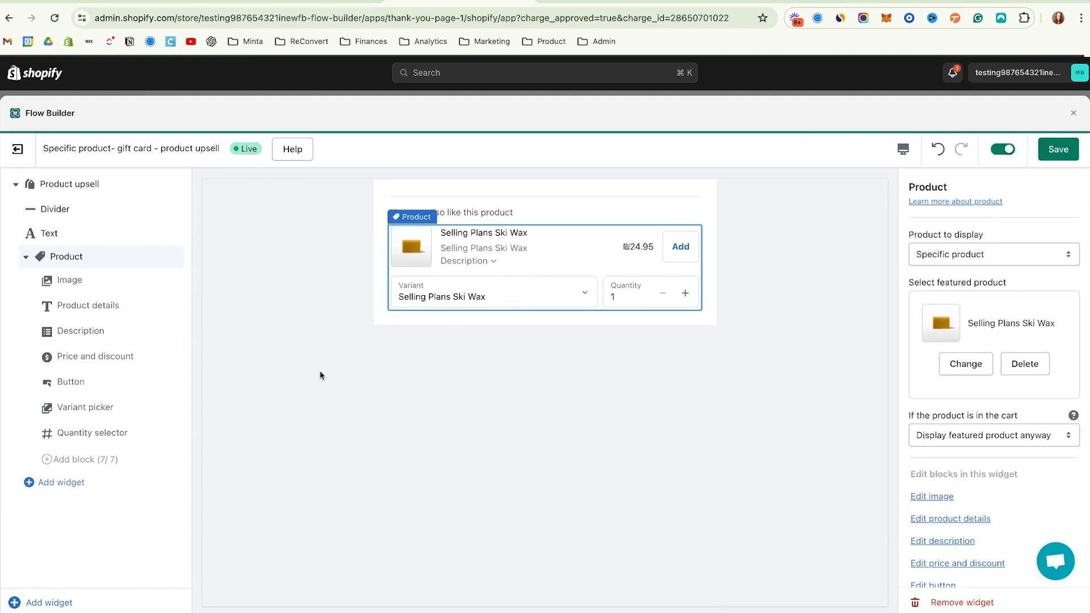
click(18, 148)
- Add a product upsell widget with its preset settings to Slot 1 of the default condition and exit the editor
click(368, 429)
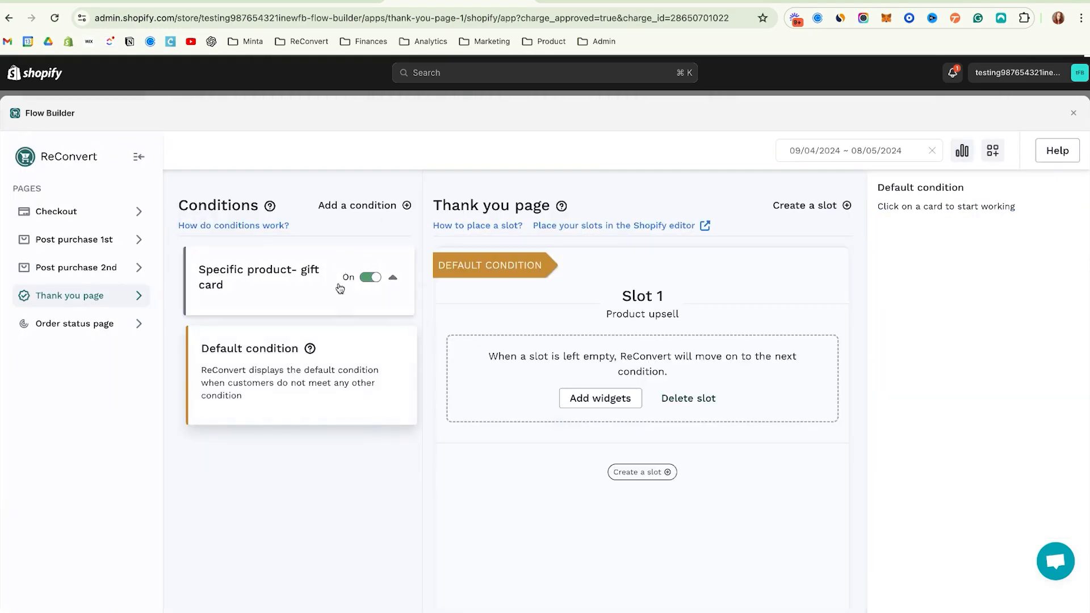
click(578, 393)
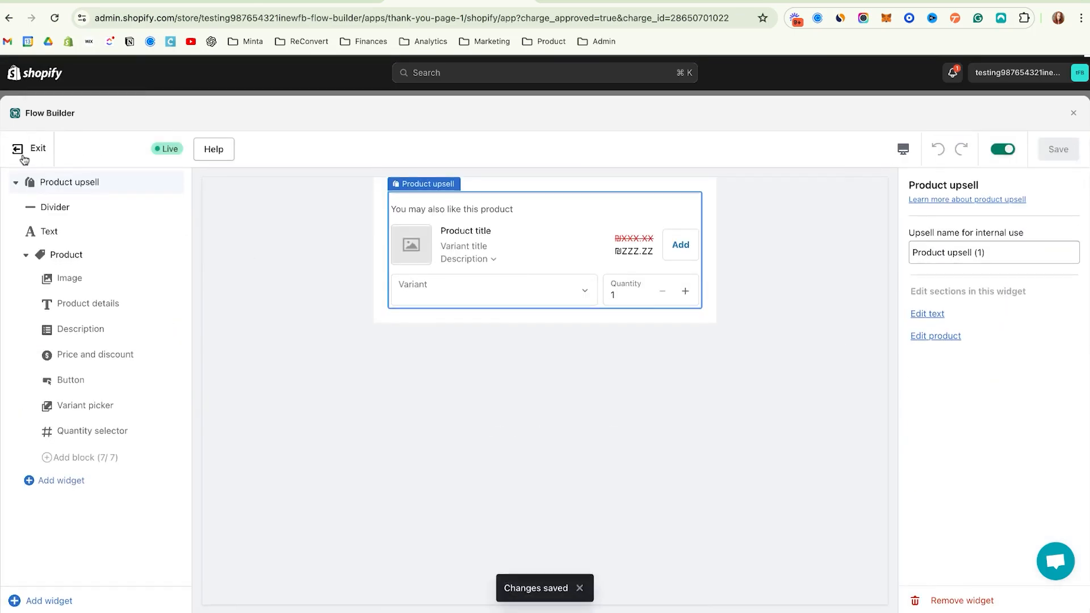
click(19, 150)
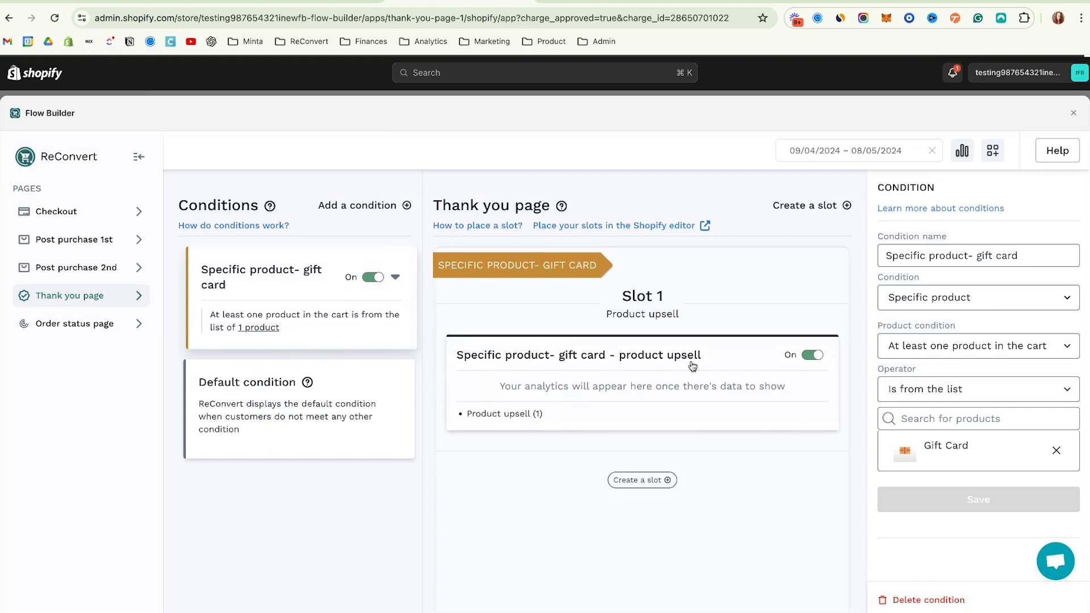
- Create a second slot on the thank you page and fill it with a product upsell widget for the gift card condition
click(295, 404)
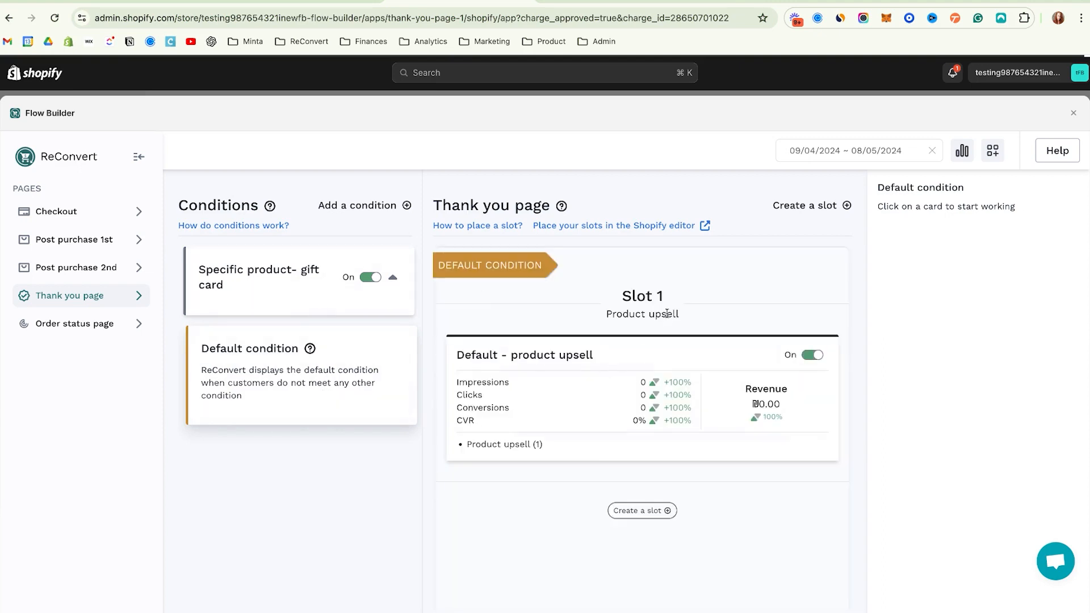
click(325, 283)
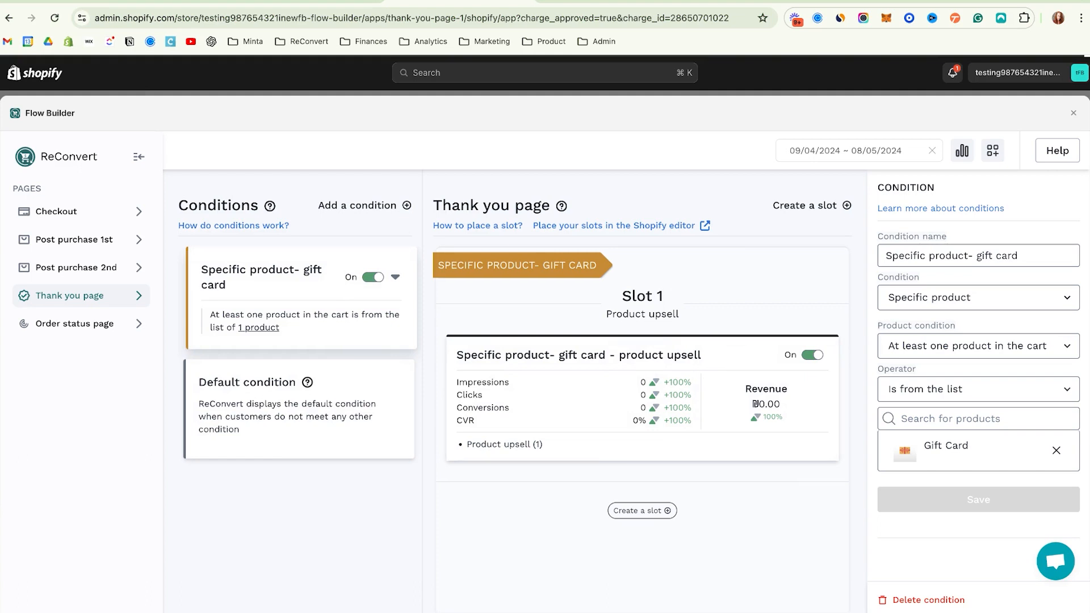
click(645, 519)
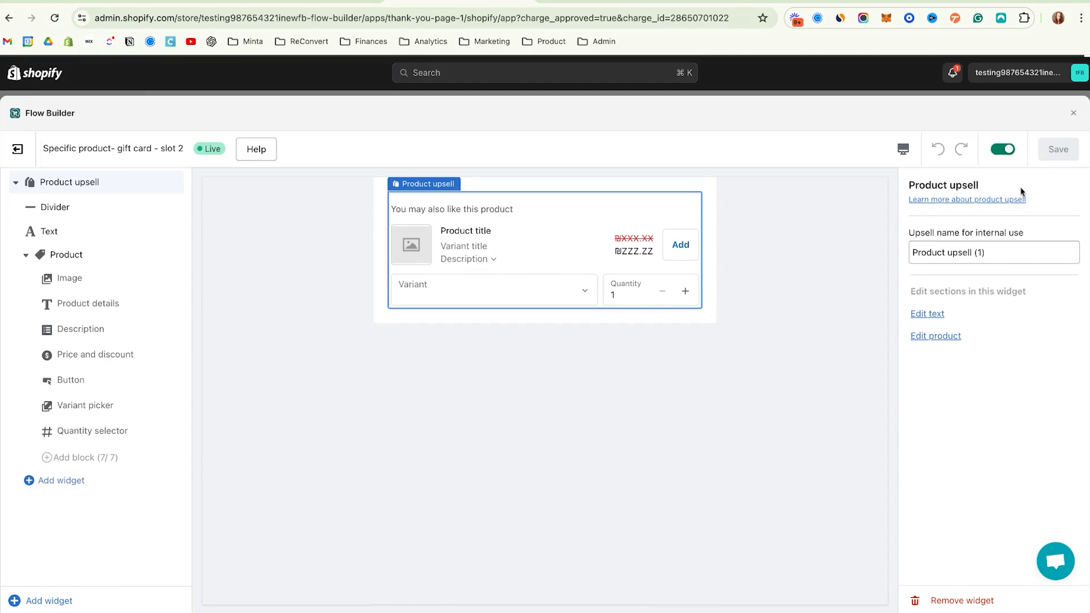
click(17, 148)
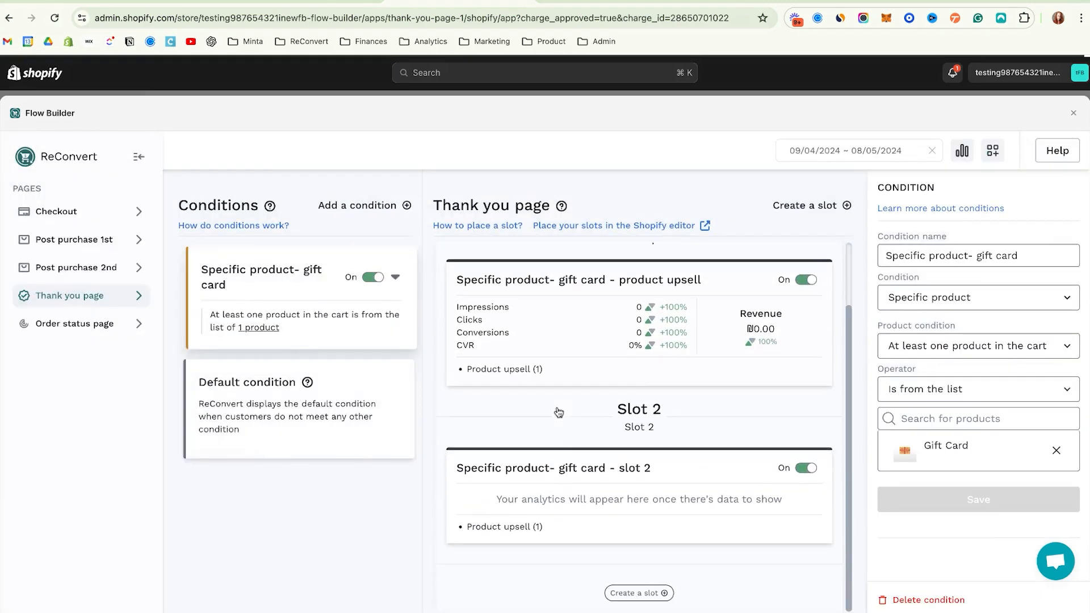
- Examine the gift card condition's Slot 2 widget details and the default condition's Slot 2
click(563, 483)
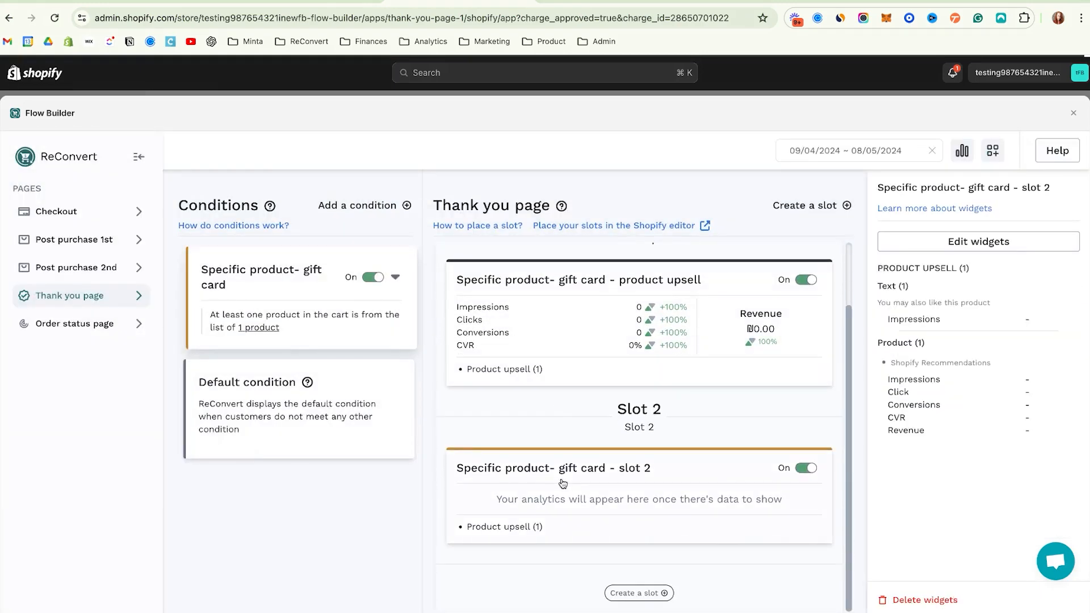
click(224, 420)
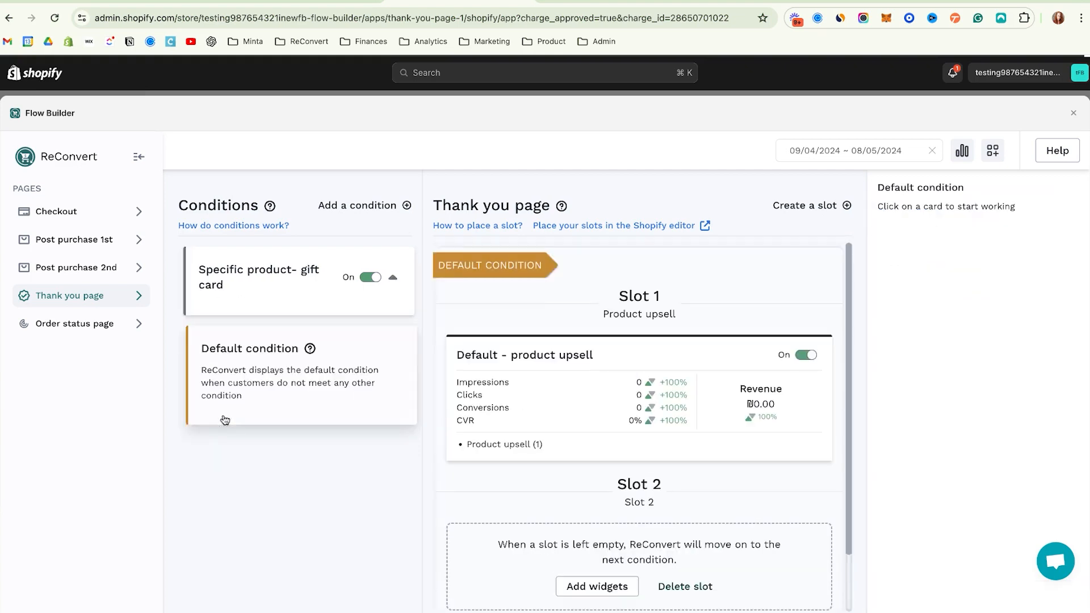
scroll(449, 523, down, 2)
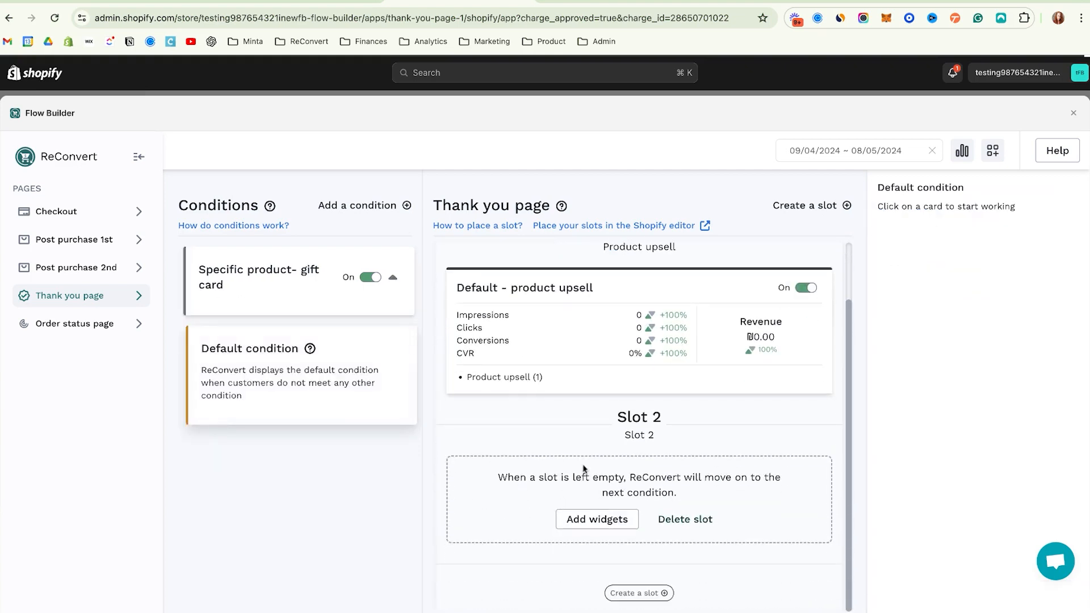
- Compare Slot 1 and Slot 2 of the gift card condition with the same slots of the default condition
scroll(495, 507, up, 2)
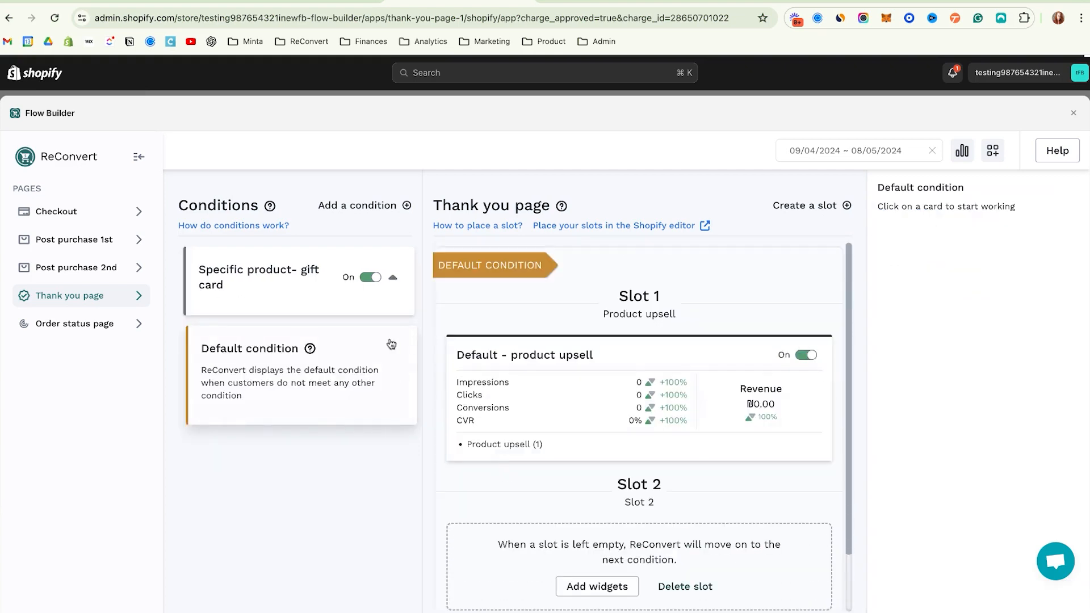
click(254, 298)
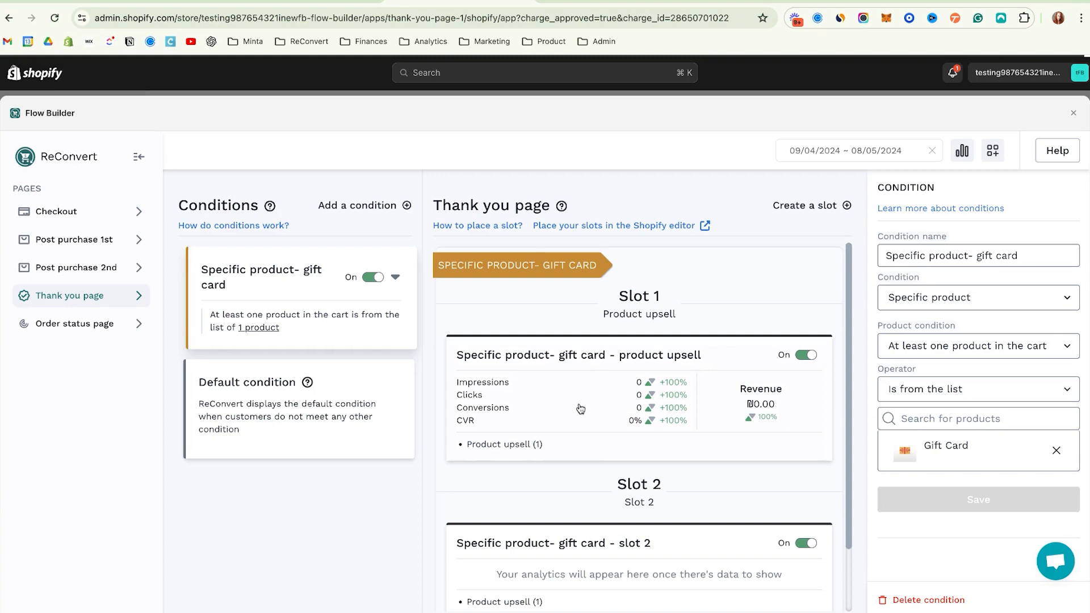
scroll(580, 408, down, 2)
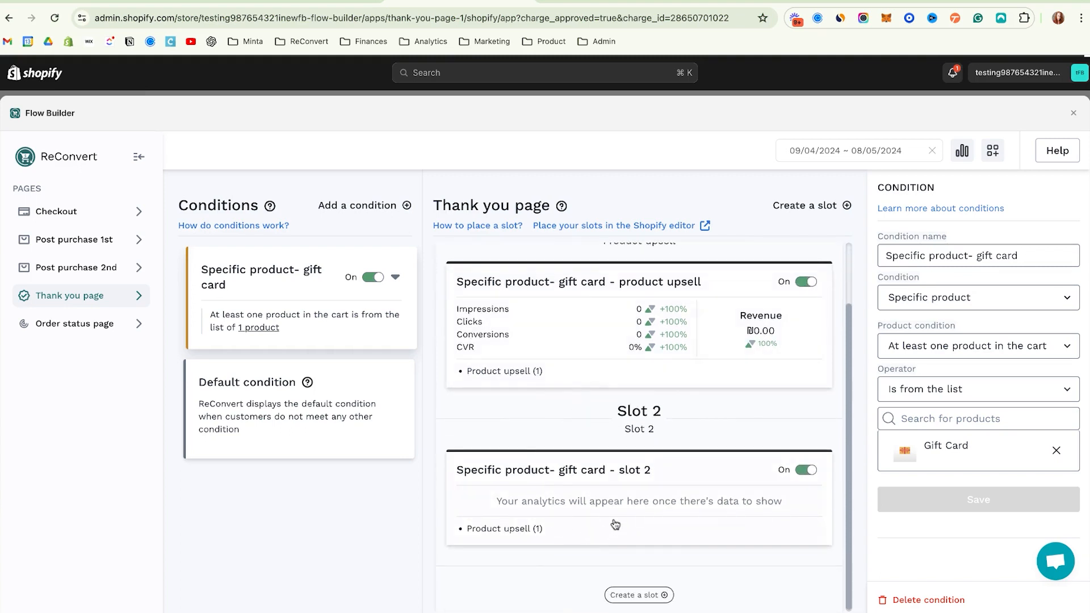
scroll(608, 414, up, 2)
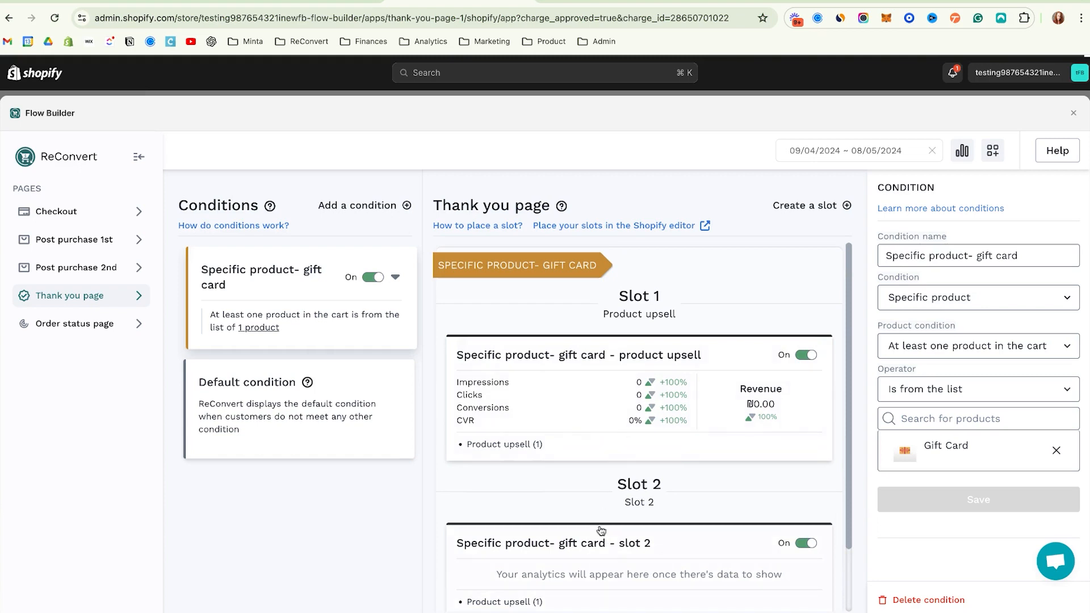
click(351, 406)
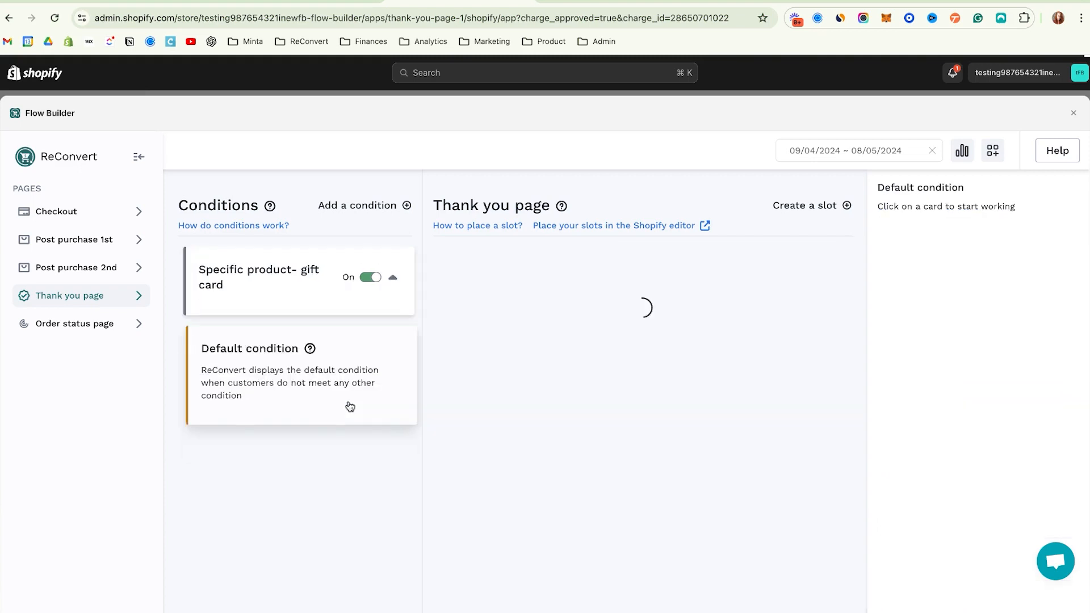
scroll(630, 360, down, 1)
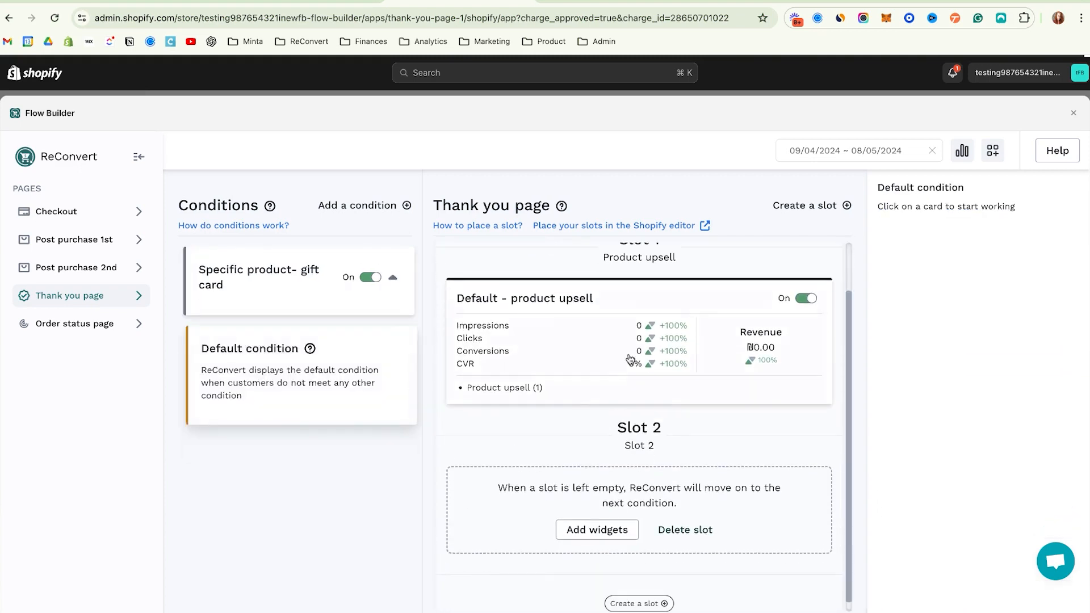
scroll(645, 306, up, 1)
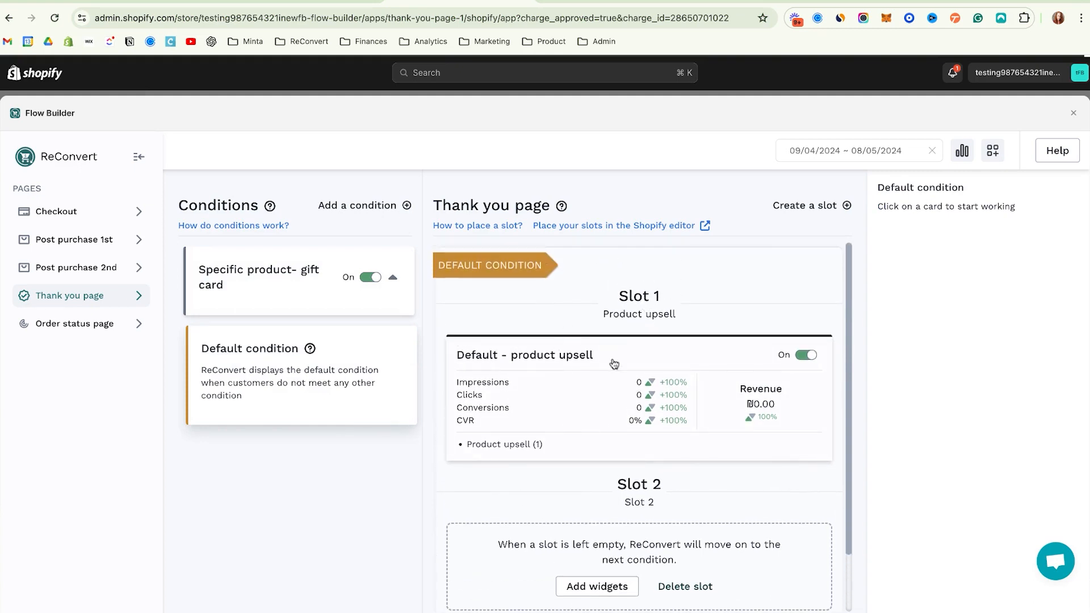
scroll(569, 453, down, 1)
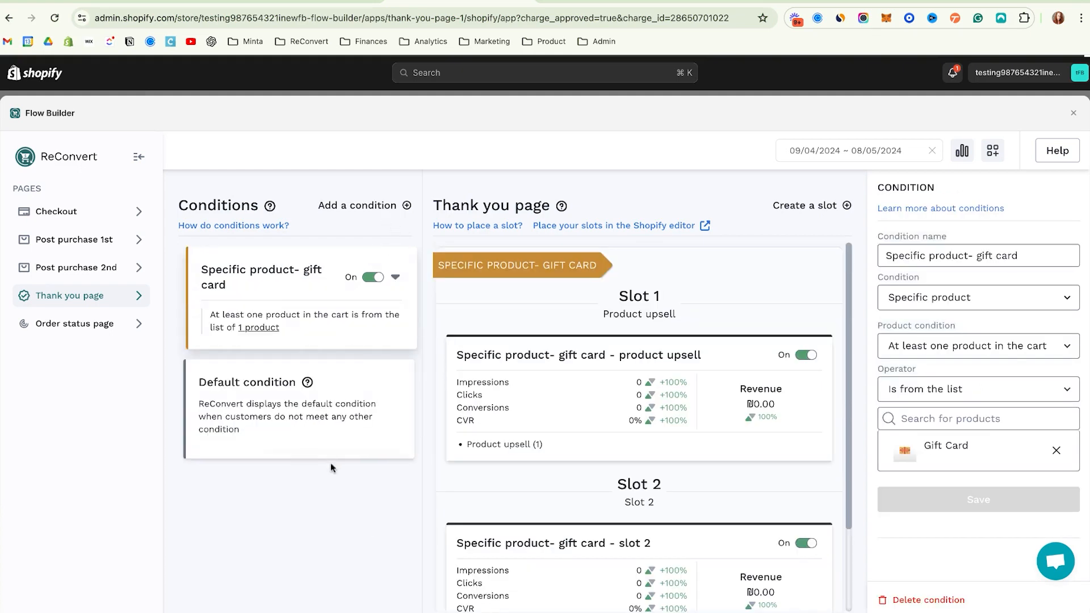
- Add a product upsell widget with its preset settings to Slot 2 of the default condition, save it and exit the editor
click(365, 433)
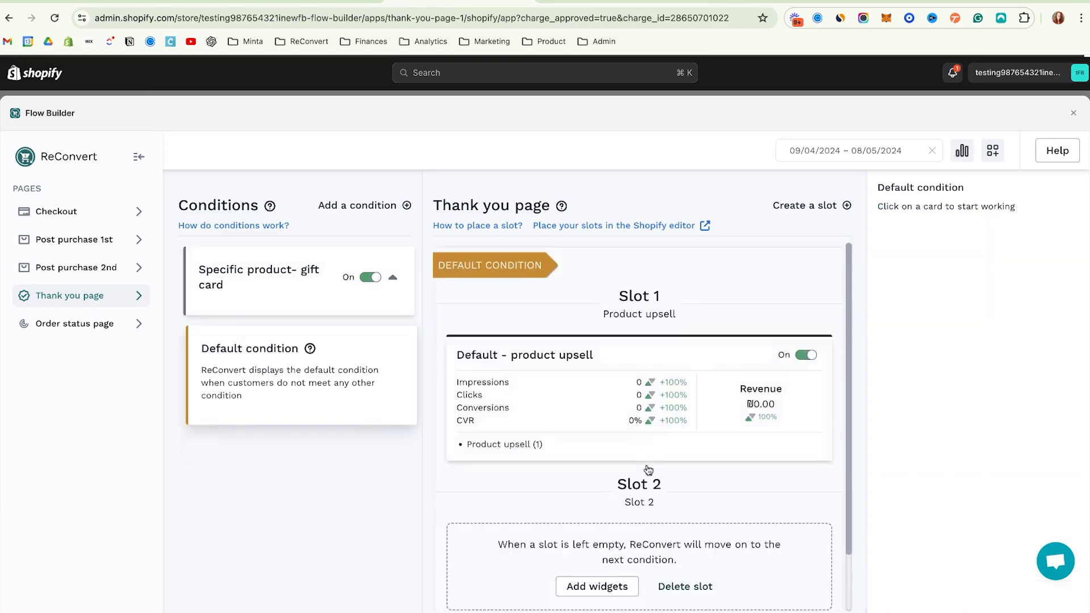
scroll(645, 471, down, 2)
click(604, 525)
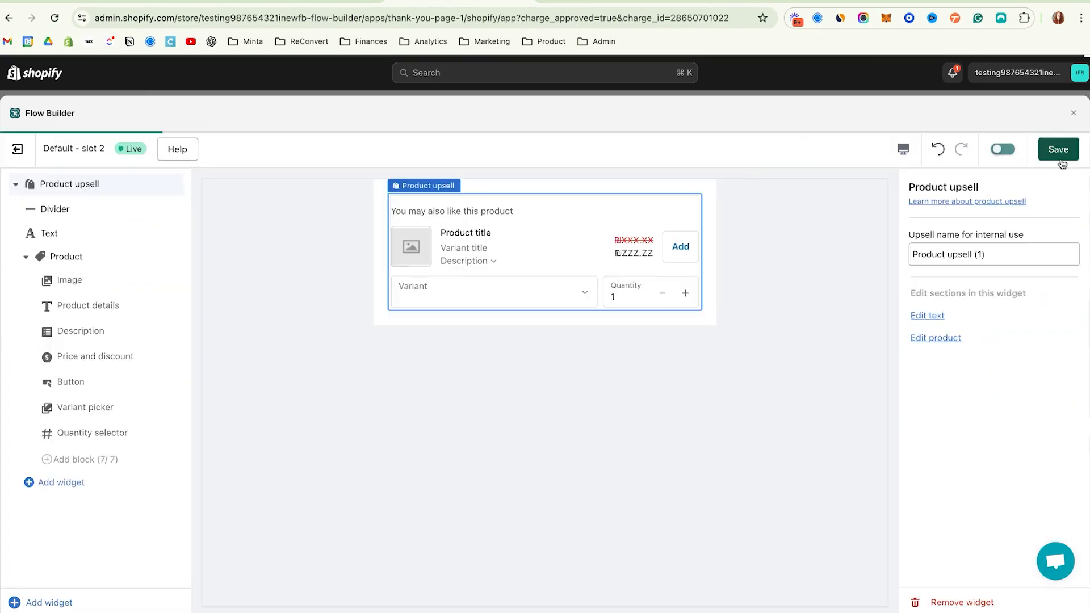
click(1058, 150)
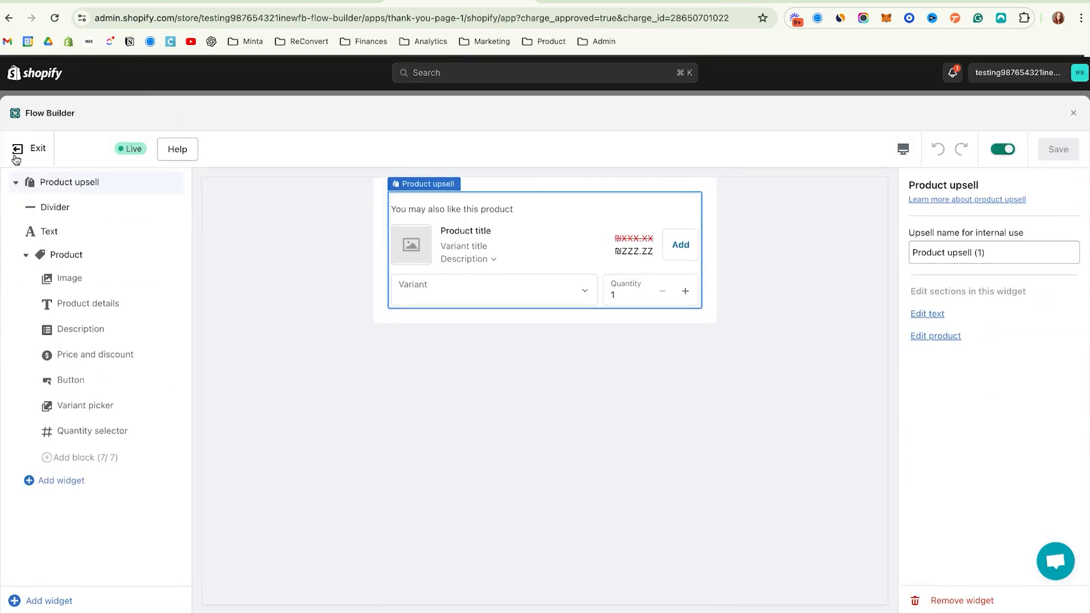
click(18, 149)
- Delete the widgets from the gift card condition's Slot 2 and check the default condition's Slot 2
scroll(622, 455, down, 2)
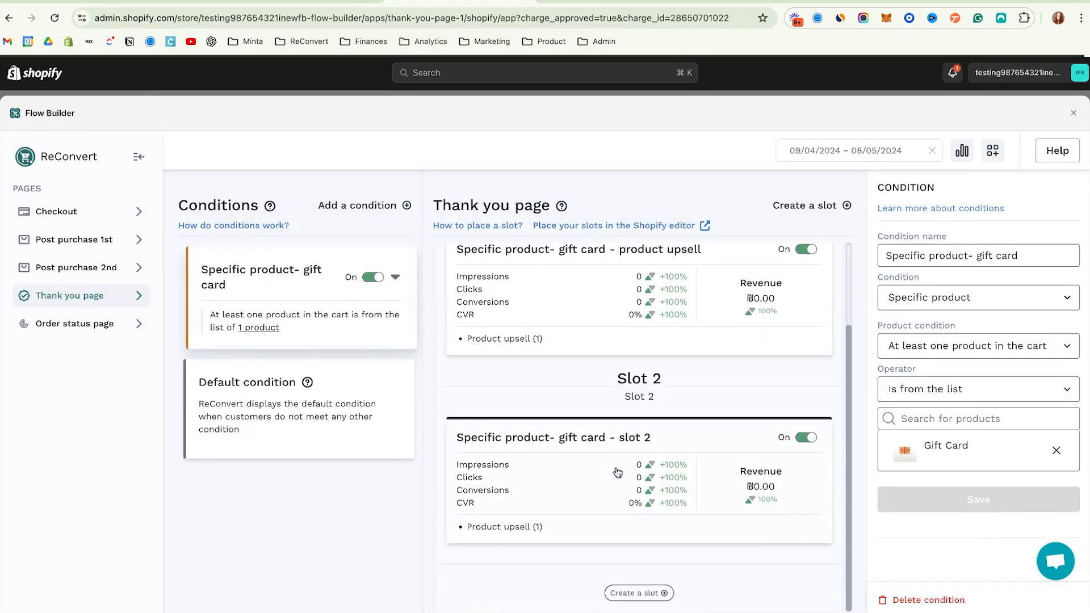
click(672, 453)
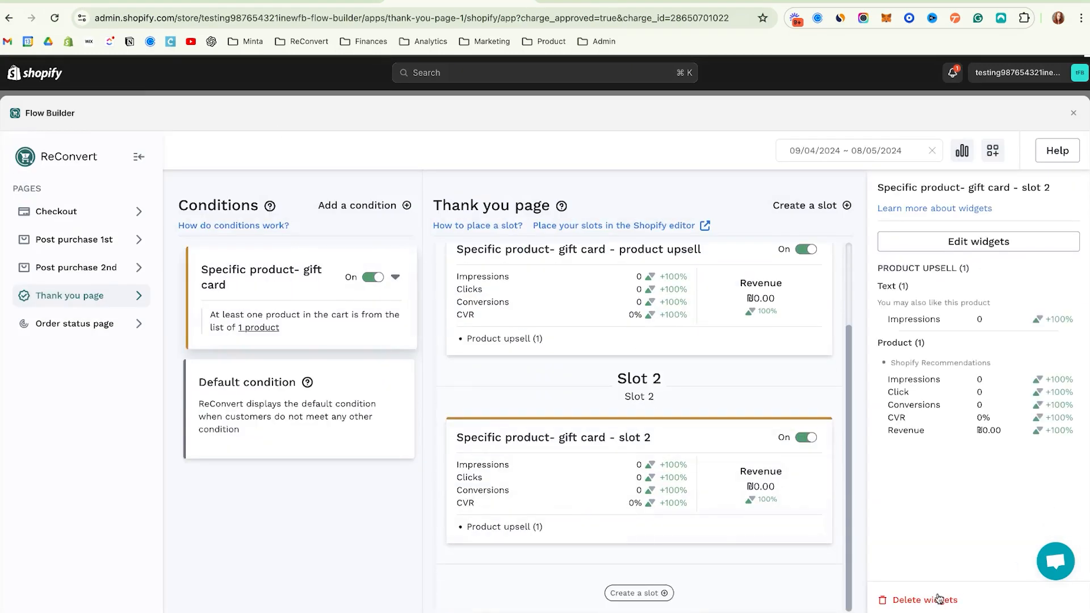
click(940, 599)
click(701, 259)
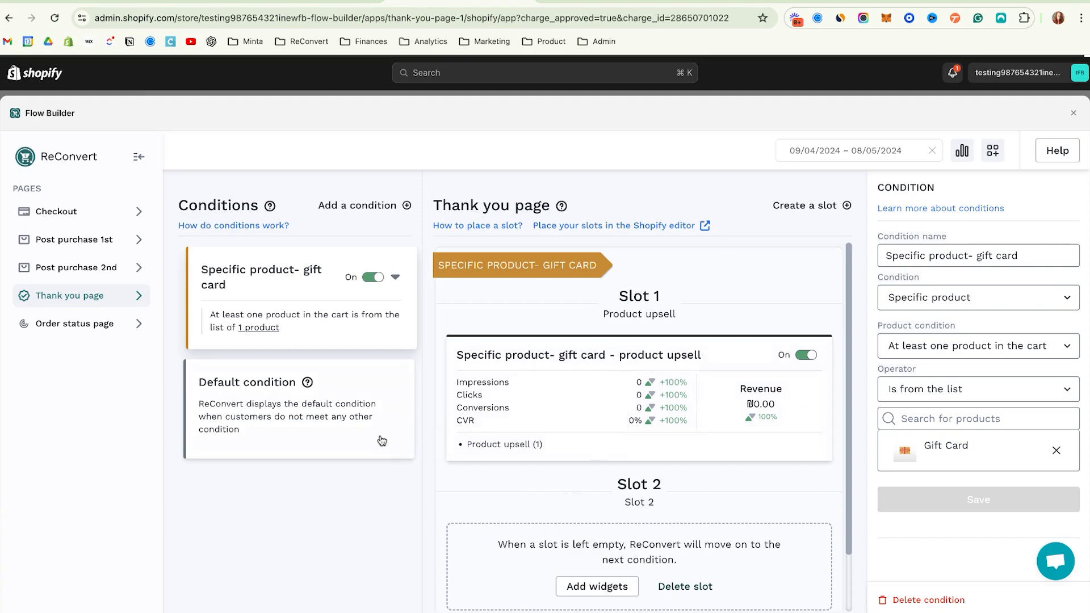
click(364, 420)
scroll(571, 574, down, 2)
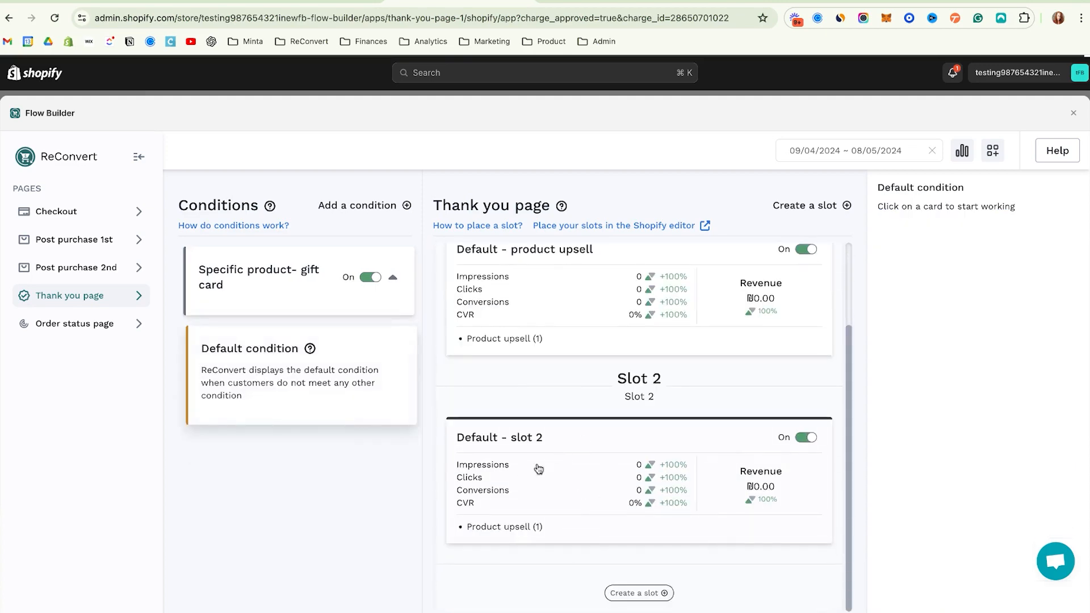
- Set the gift card condition's Slot 2 to show no widgets and open that slot's widget details
click(281, 311)
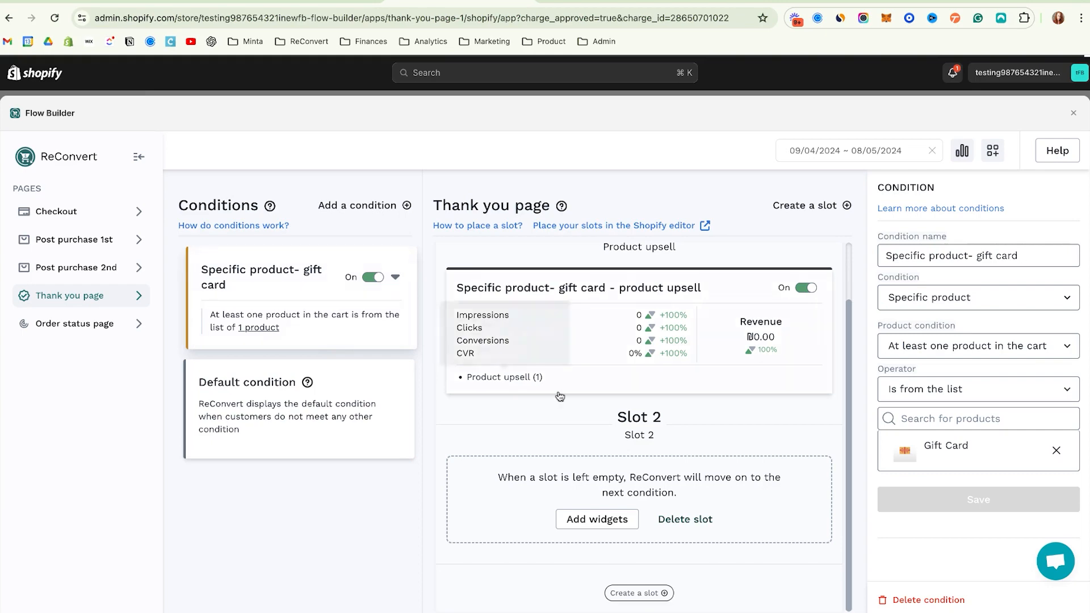
click(630, 519)
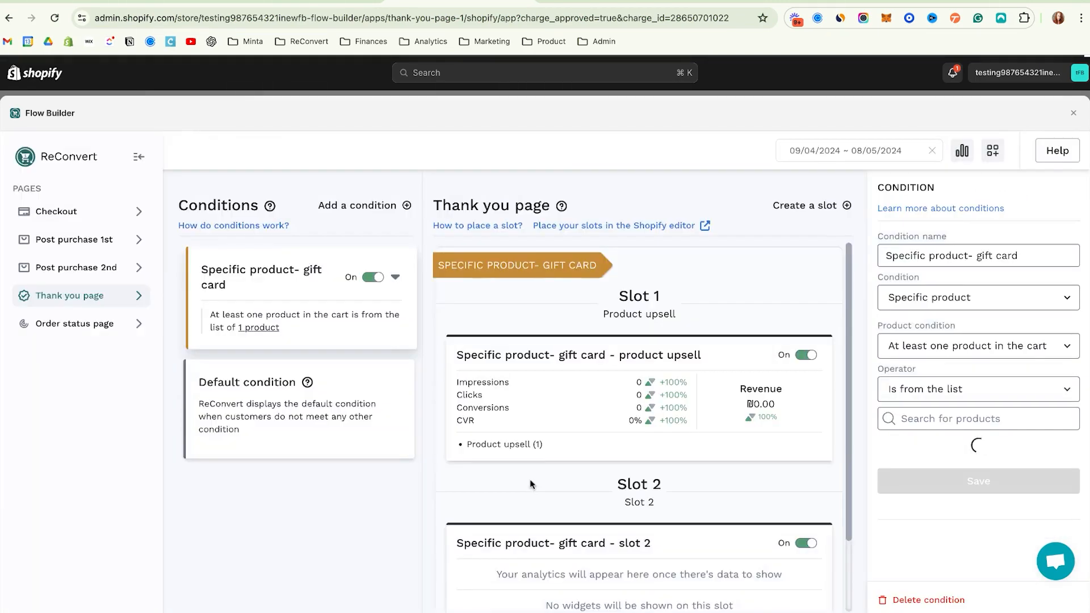
scroll(545, 481, down, 2)
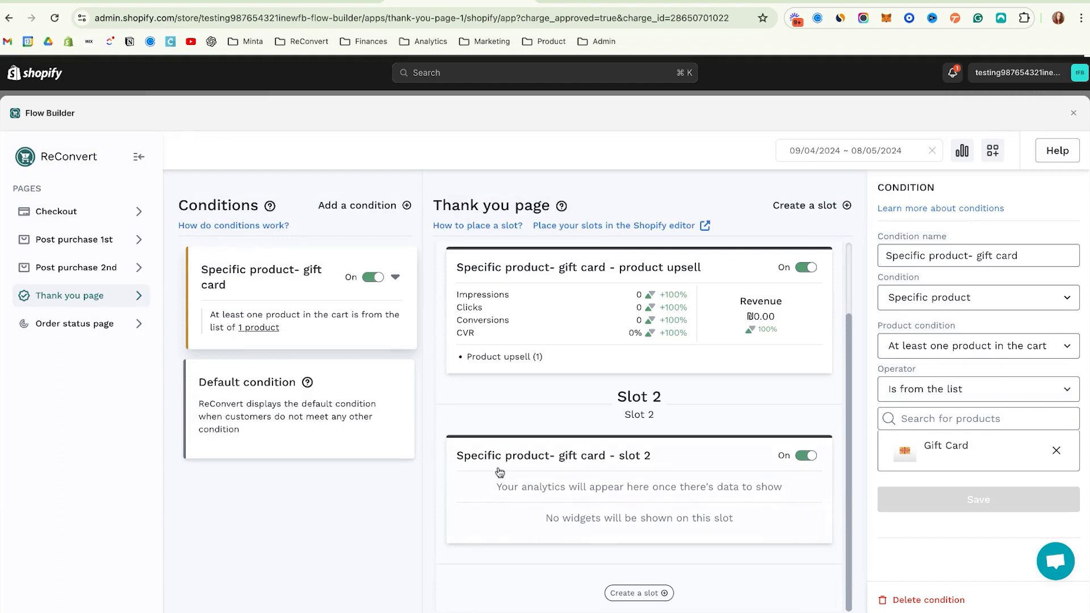
click(568, 509)
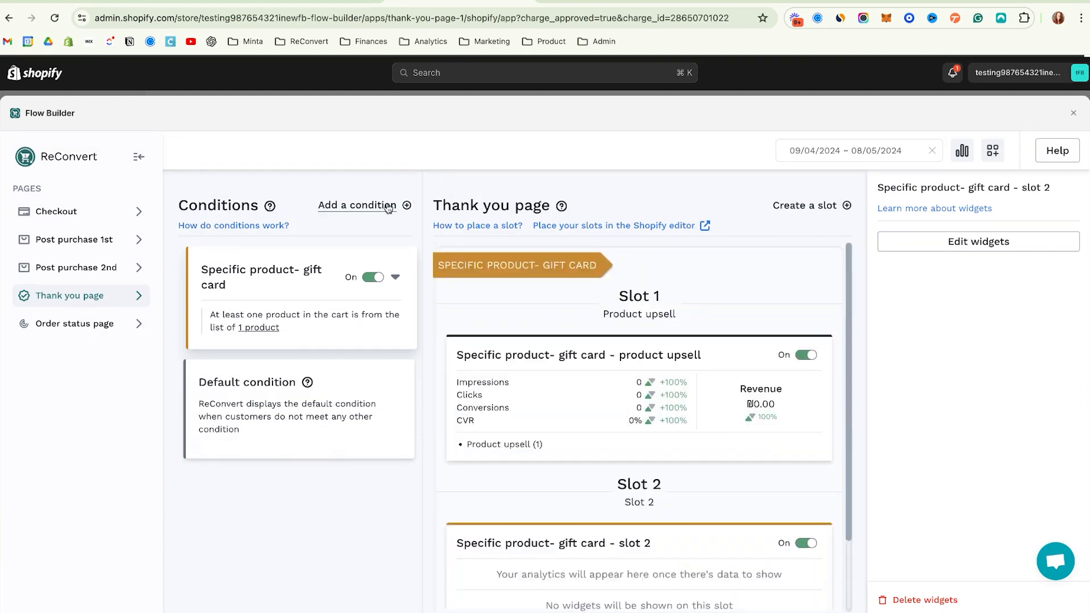
- Start a Specific product condition named Snowboard that applies to every product in the cart
click(369, 206)
click(977, 347)
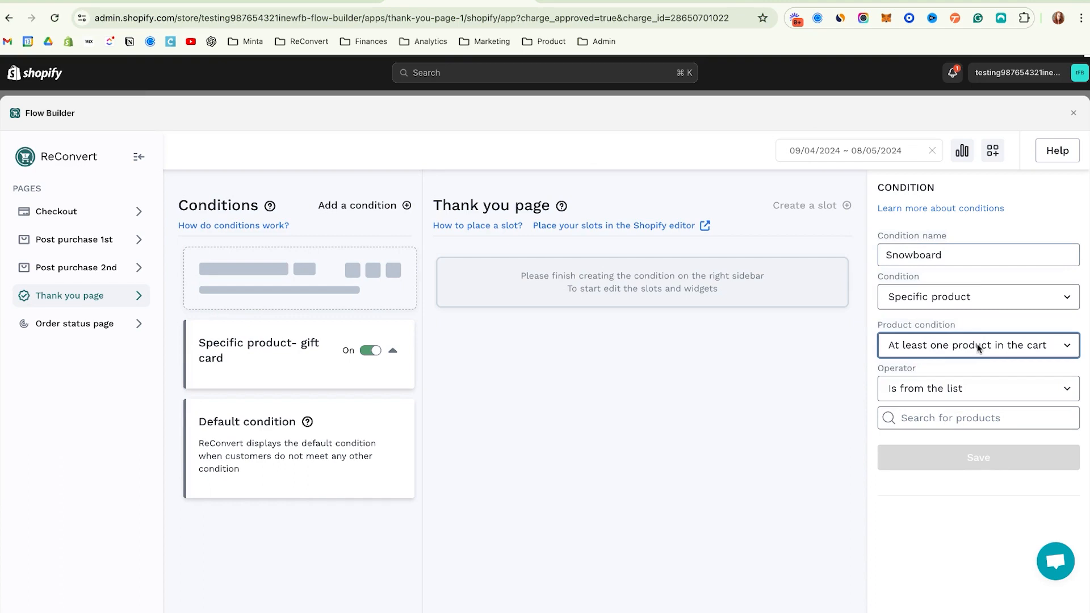
click(952, 383)
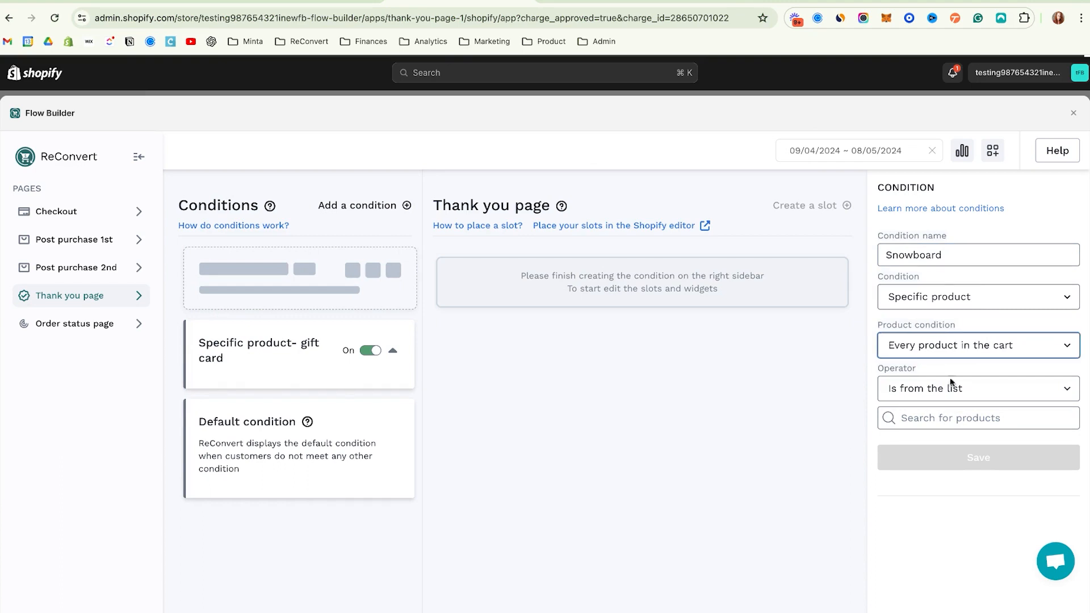
- Add The Videographer Snowboard, The Out of Stock Snowboard and The Collection Snowboard: Hydrogen to the condition's product list and save the condition
click(956, 410)
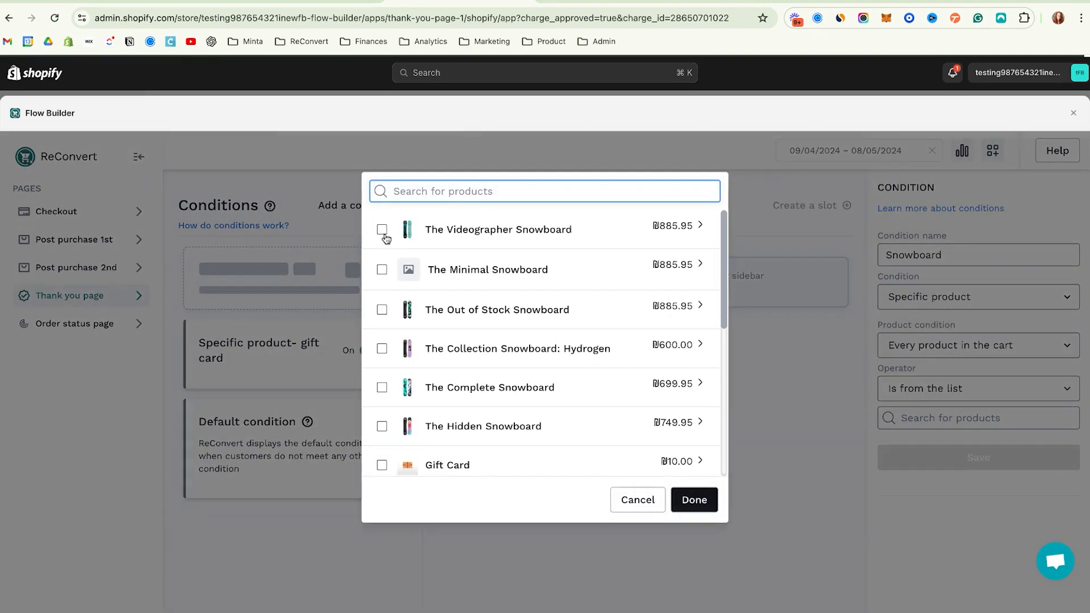
click(382, 230)
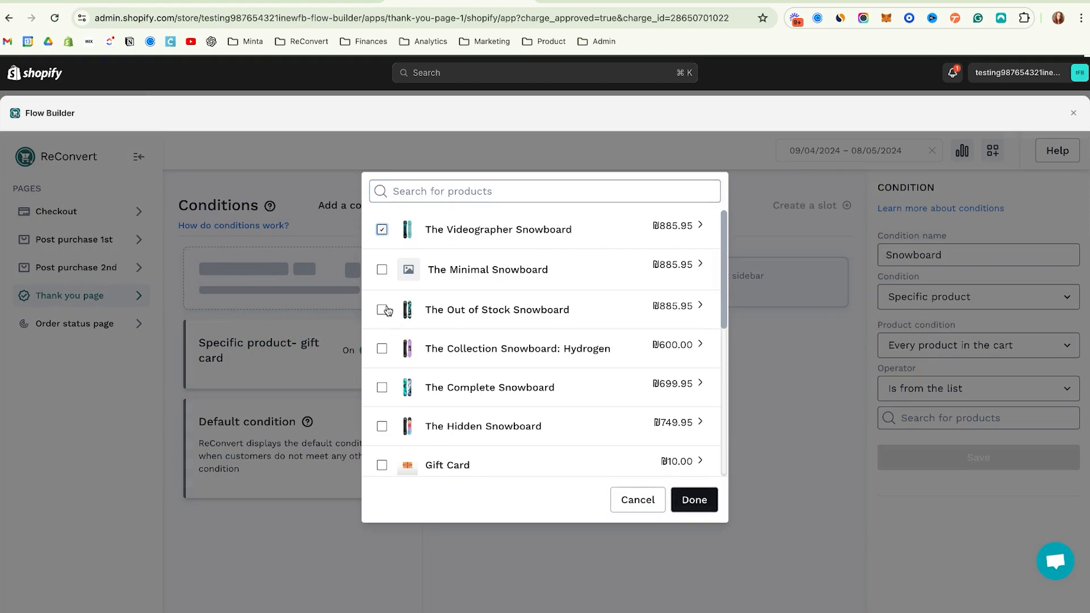
click(382, 309)
click(382, 348)
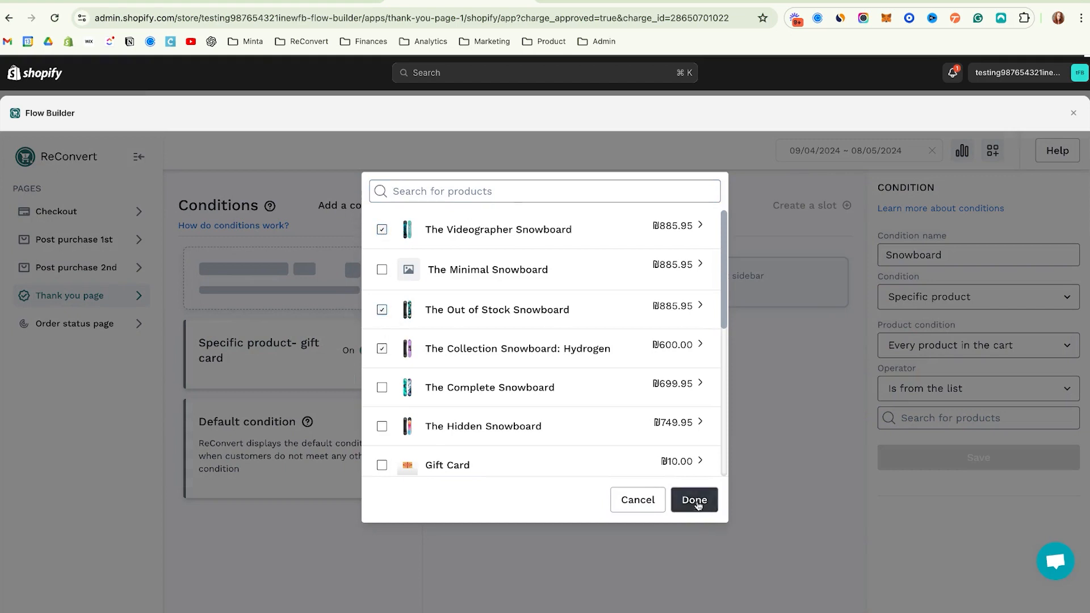
click(698, 503)
click(917, 593)
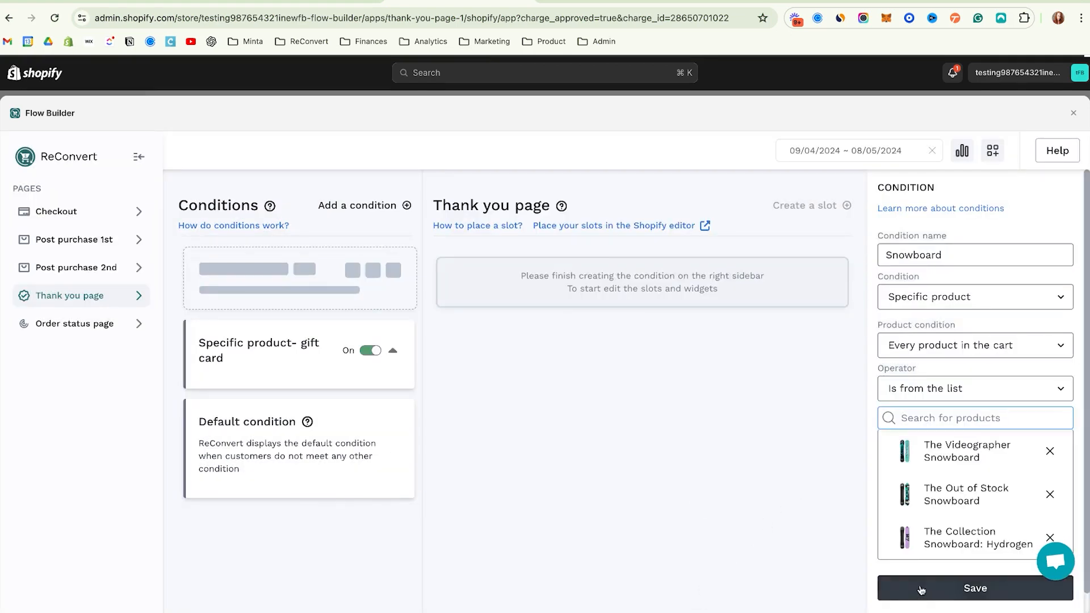
- Add a product upsell widget to Slot 1 of the Snowboard condition and review the condition's slots
click(586, 396)
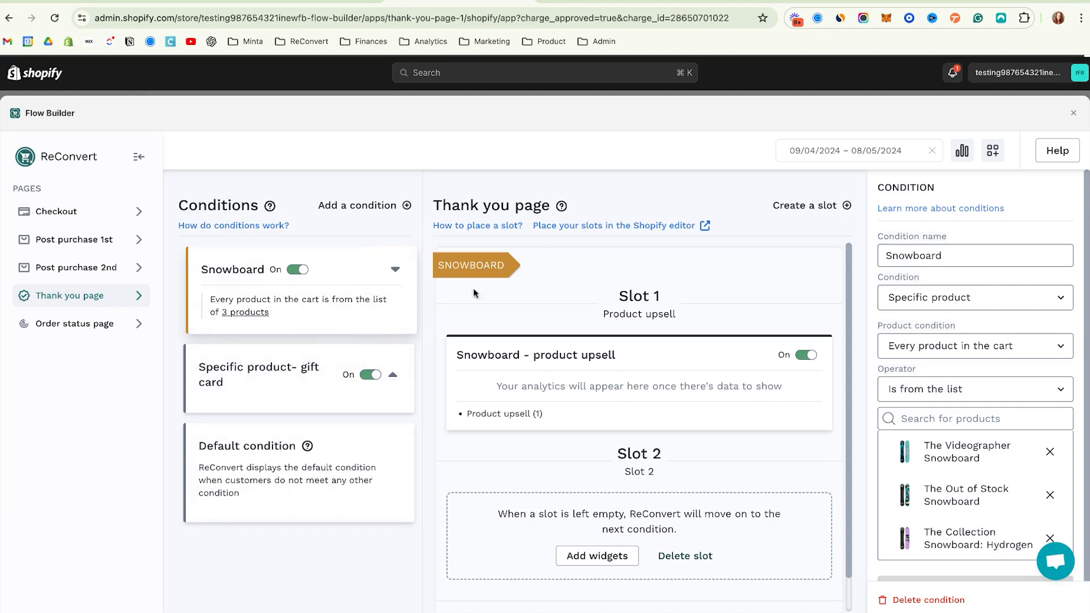
click(364, 282)
scroll(597, 479, down, 1)
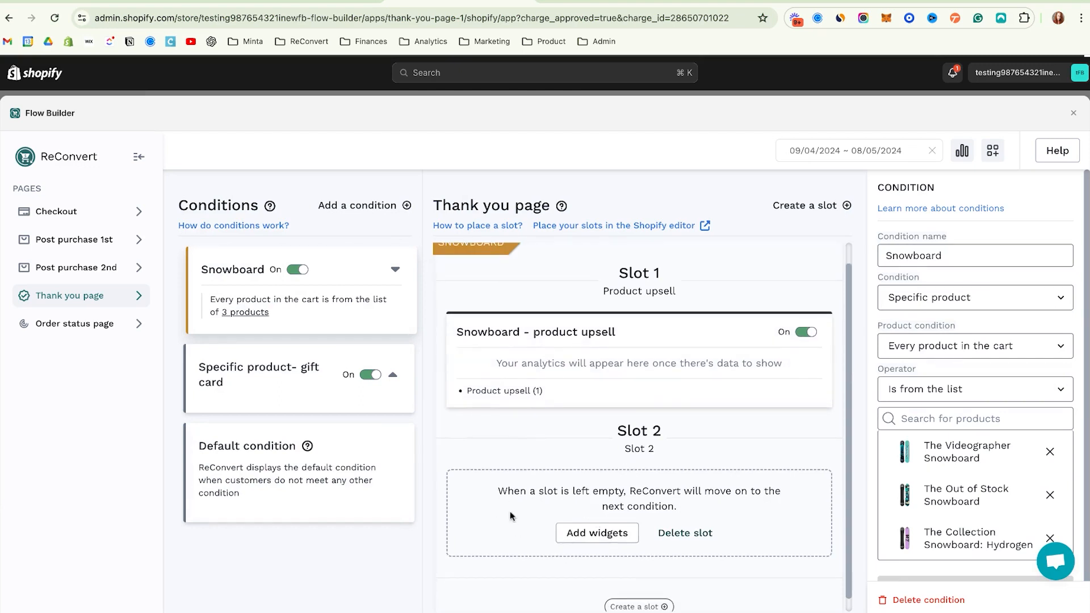
- Compare the slots of the gift card, default and Snowboard conditions, then open the default condition's Slot 2 widget details
click(334, 381)
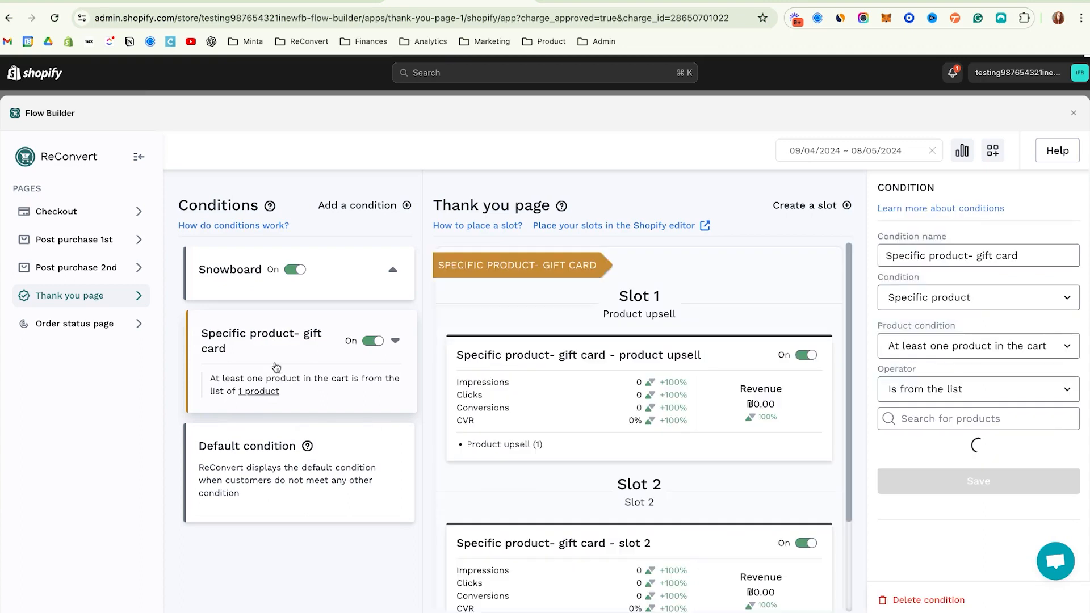
scroll(536, 512, down, 3)
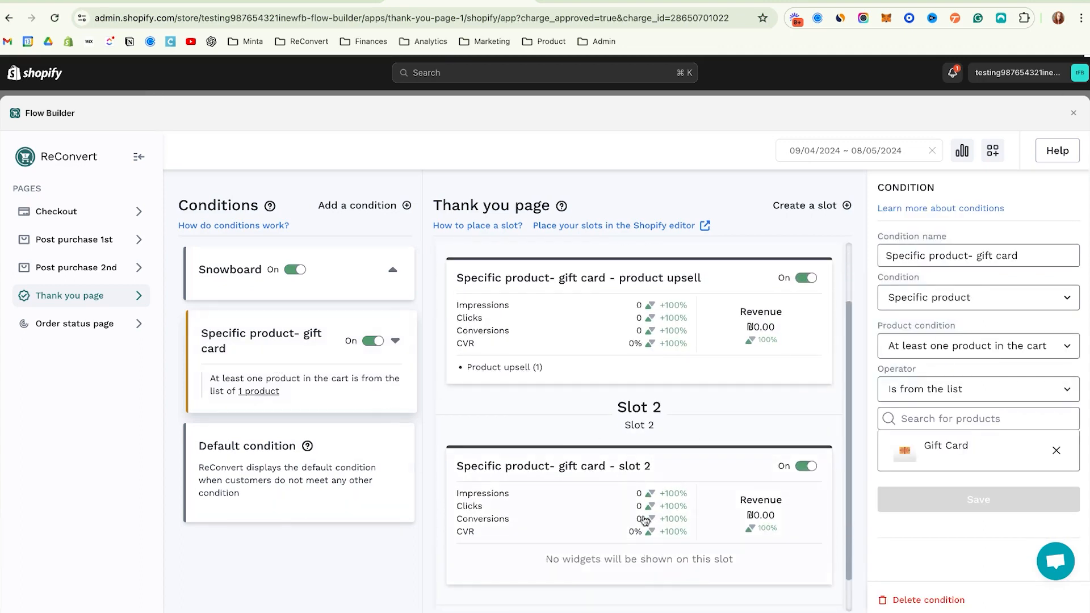
click(341, 513)
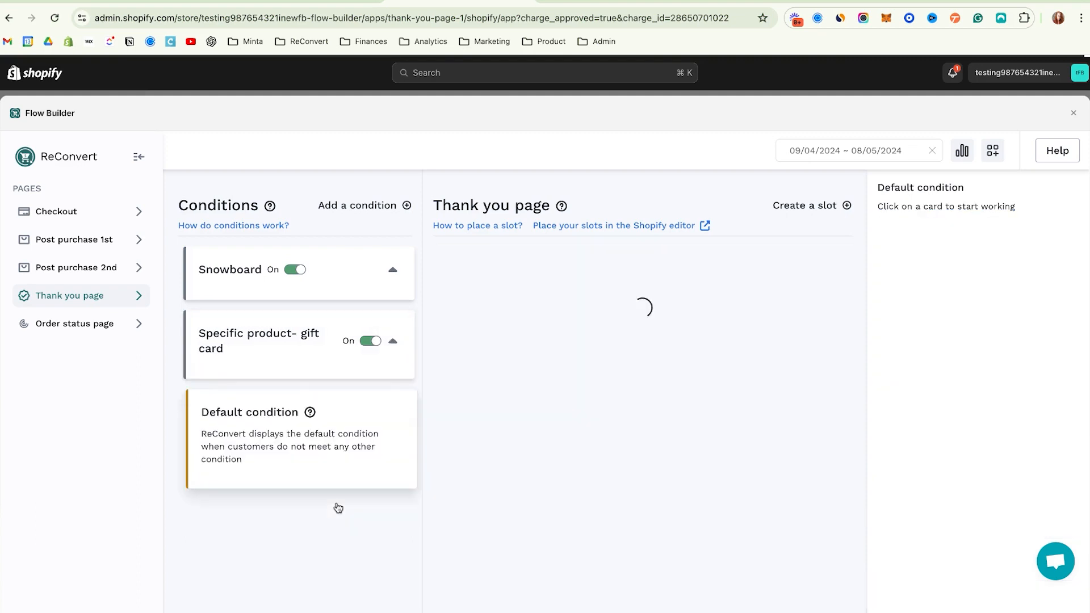
scroll(455, 549, down, 3)
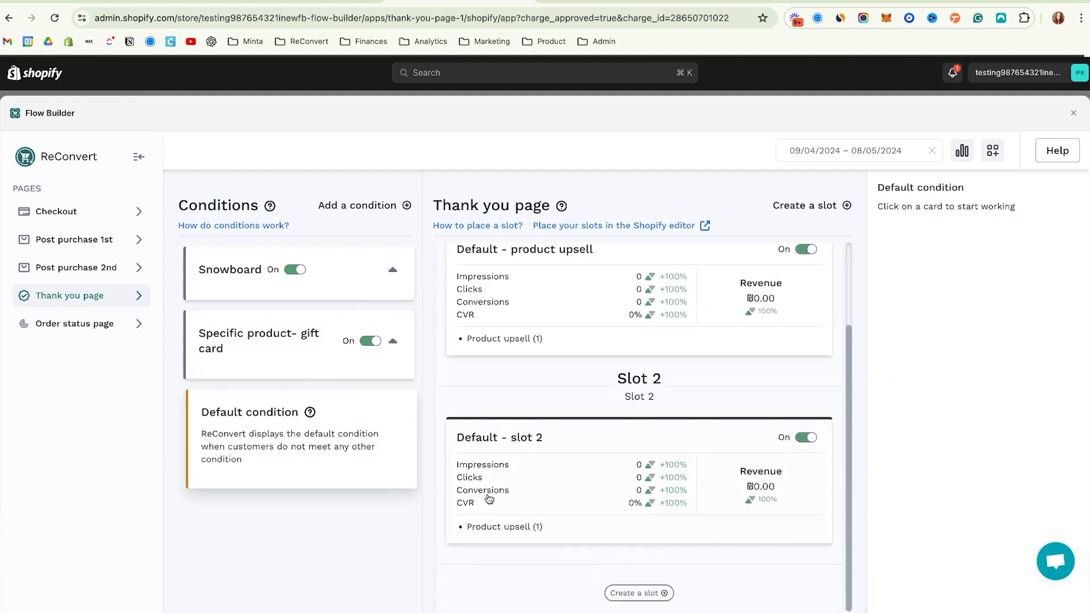
scroll(487, 390, up, 3)
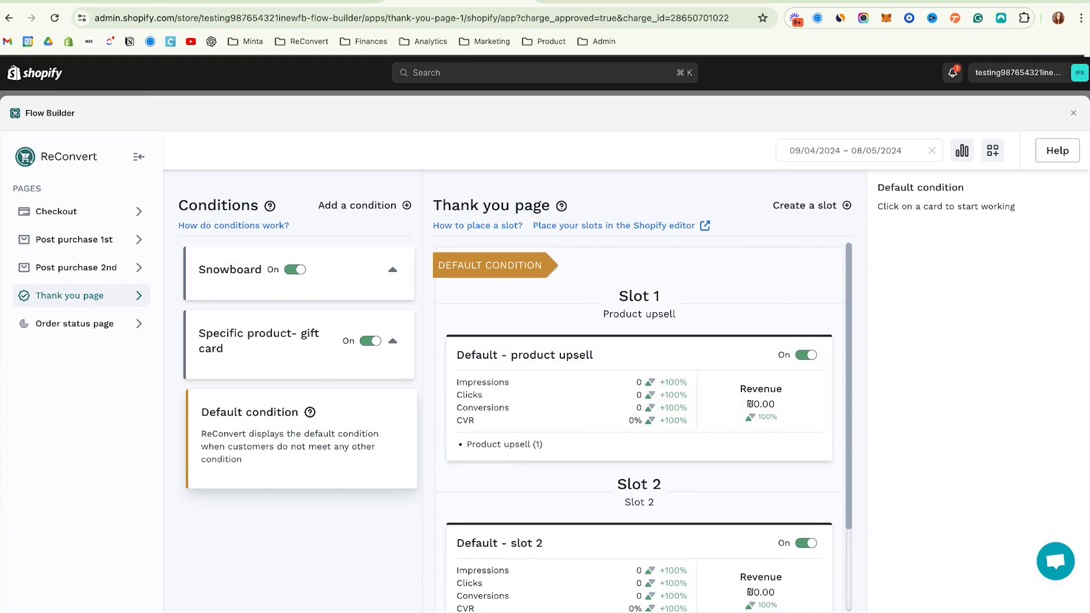
click(354, 282)
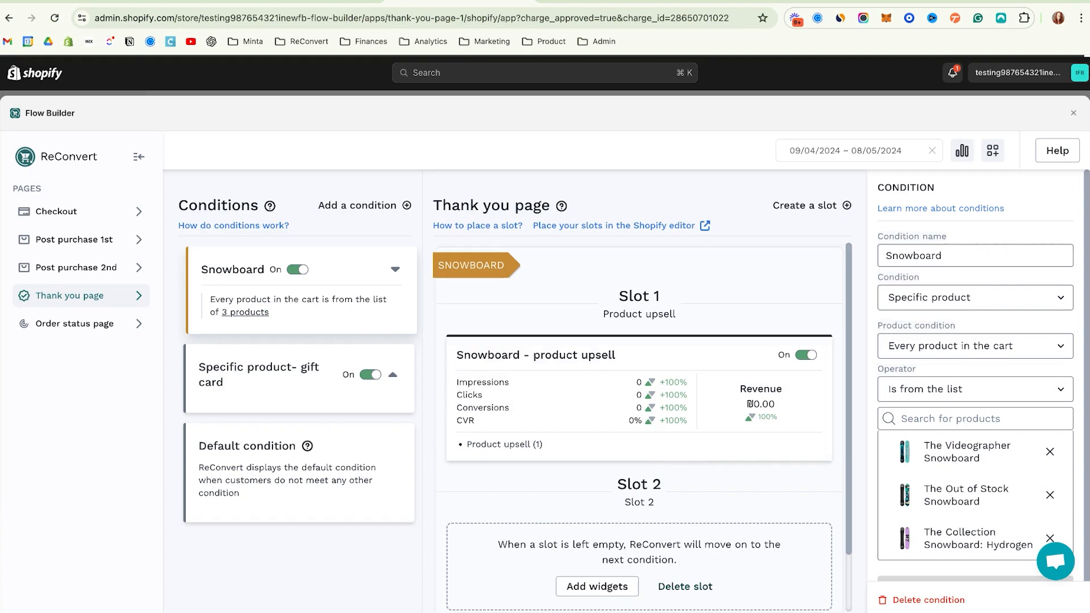
click(279, 473)
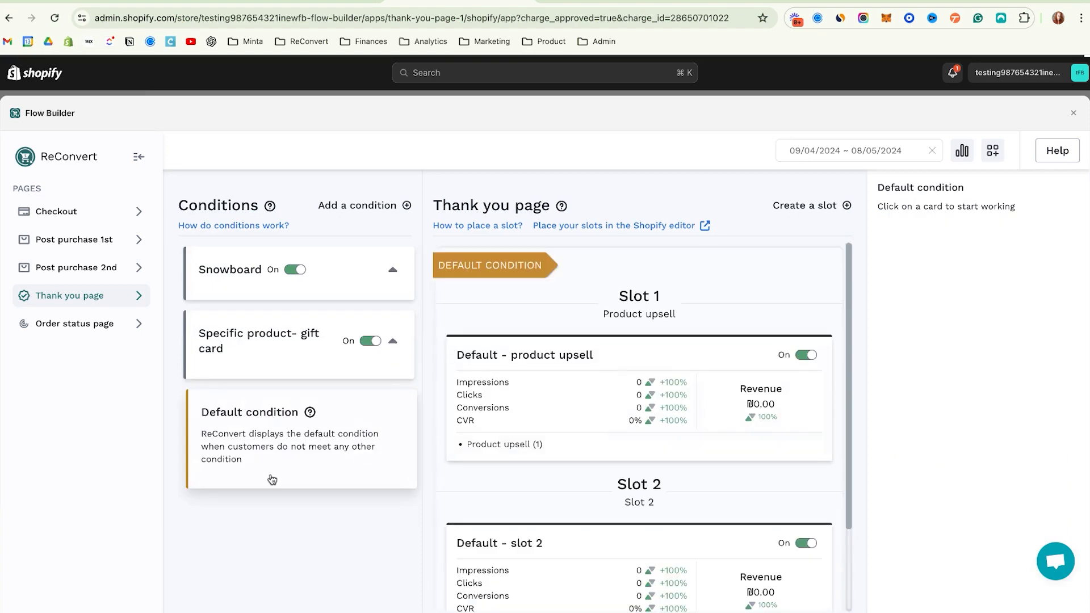
scroll(594, 477, down, 2)
click(594, 477)
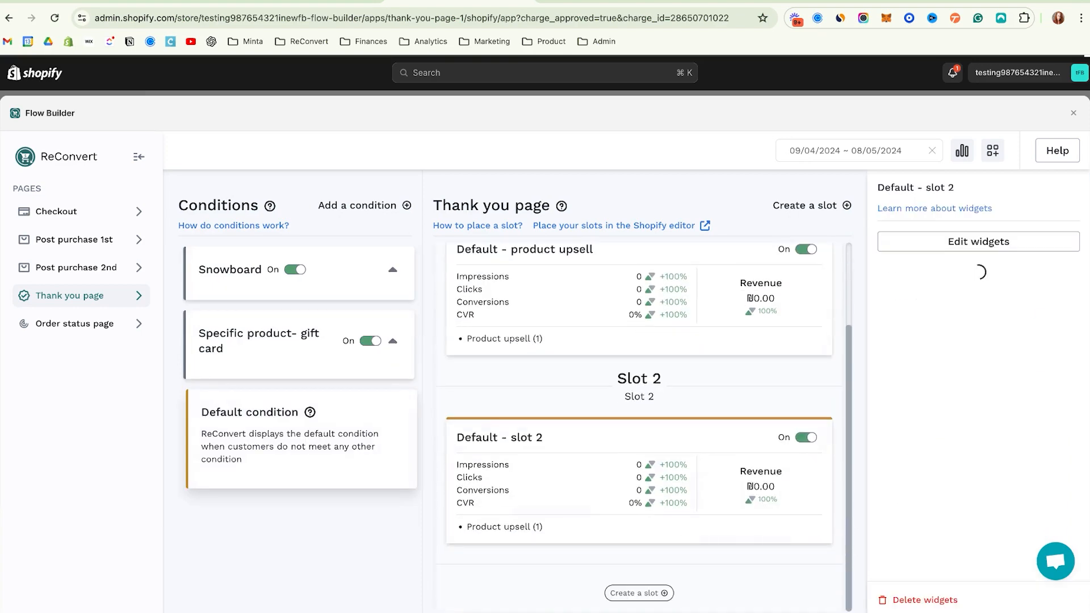
- Delete the product upsell widget from the default condition's Slot 2 and check the gift card condition before returning to the default condition
click(924, 600)
click(721, 243)
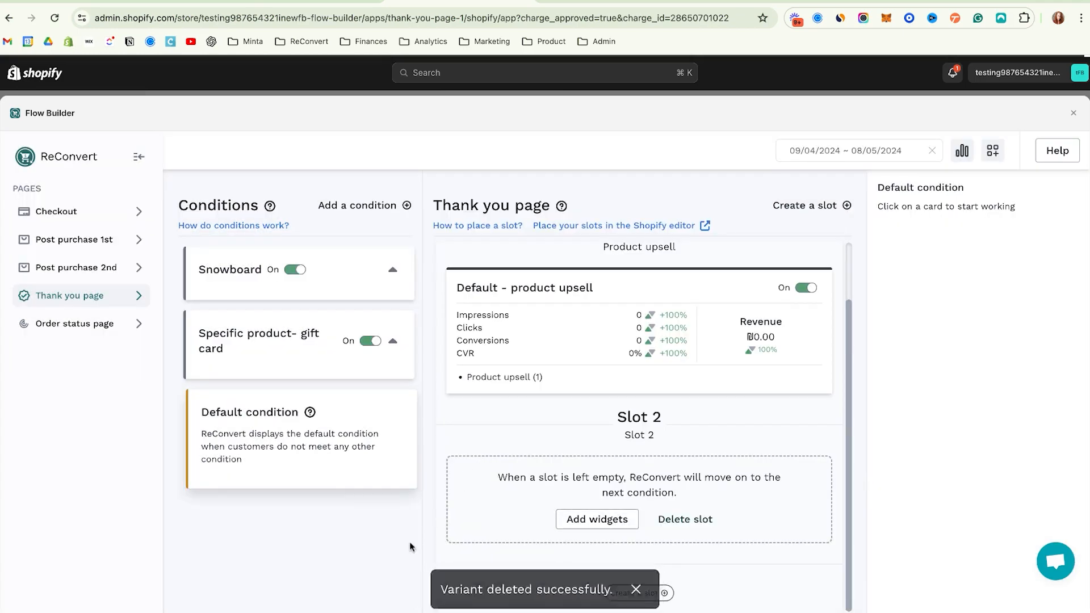
click(330, 370)
click(379, 464)
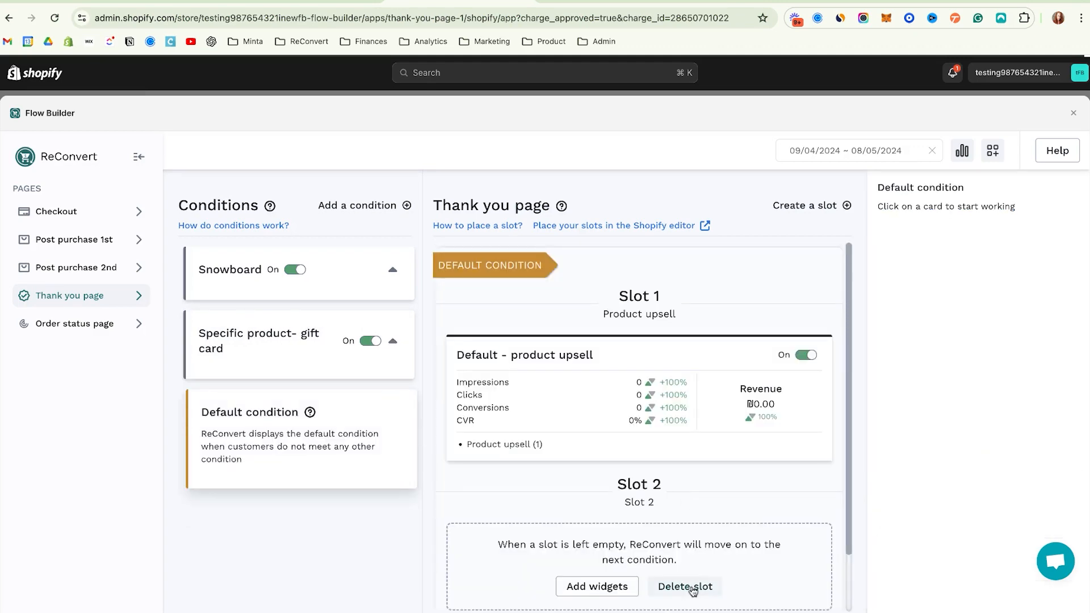
- Delete the emptied Slot 2 from all thank you page conditions
click(686, 586)
drag(523, 230, 606, 230)
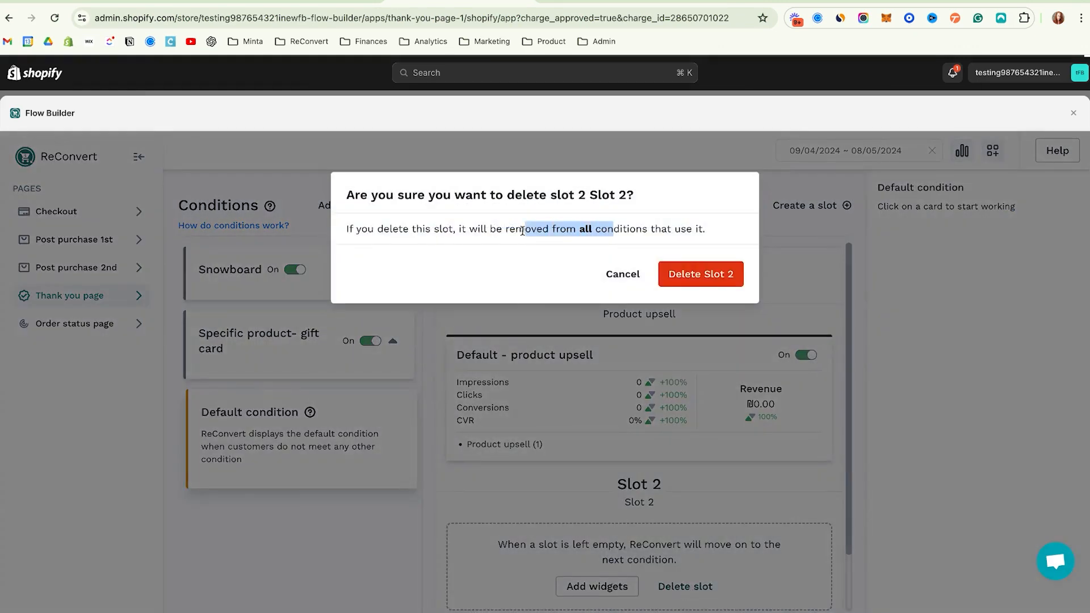
click(730, 275)
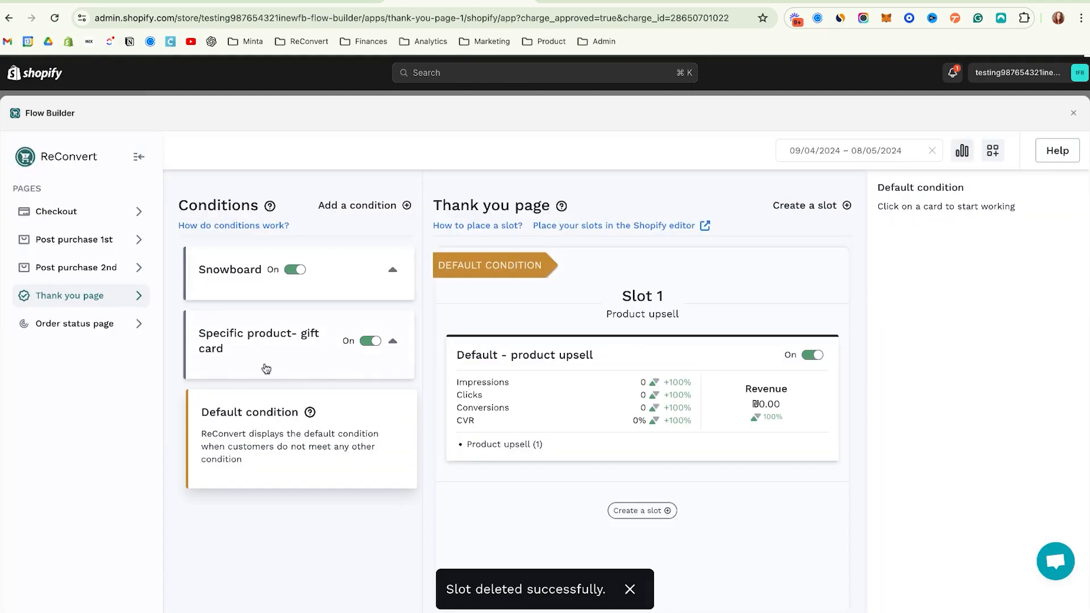
- Review the remaining slots of the gift card and Snowboard conditions
click(267, 368)
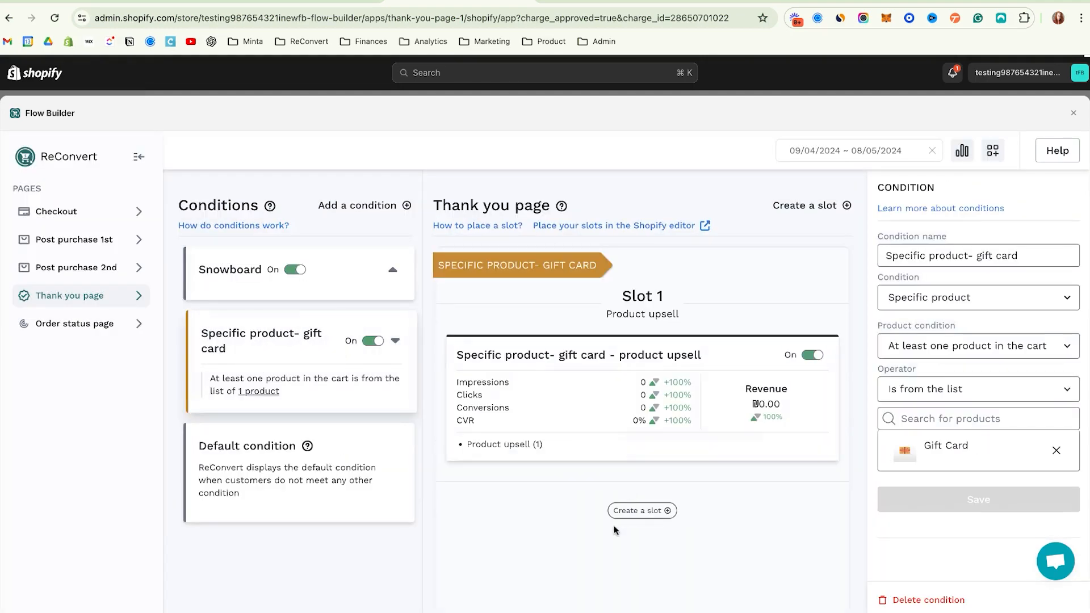
click(315, 276)
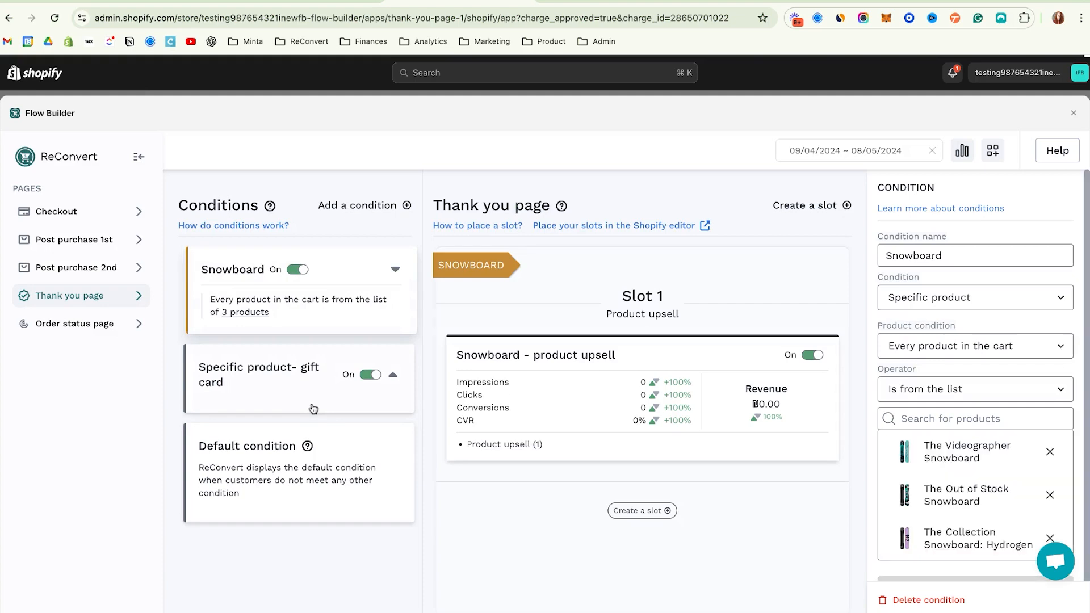
click(313, 408)
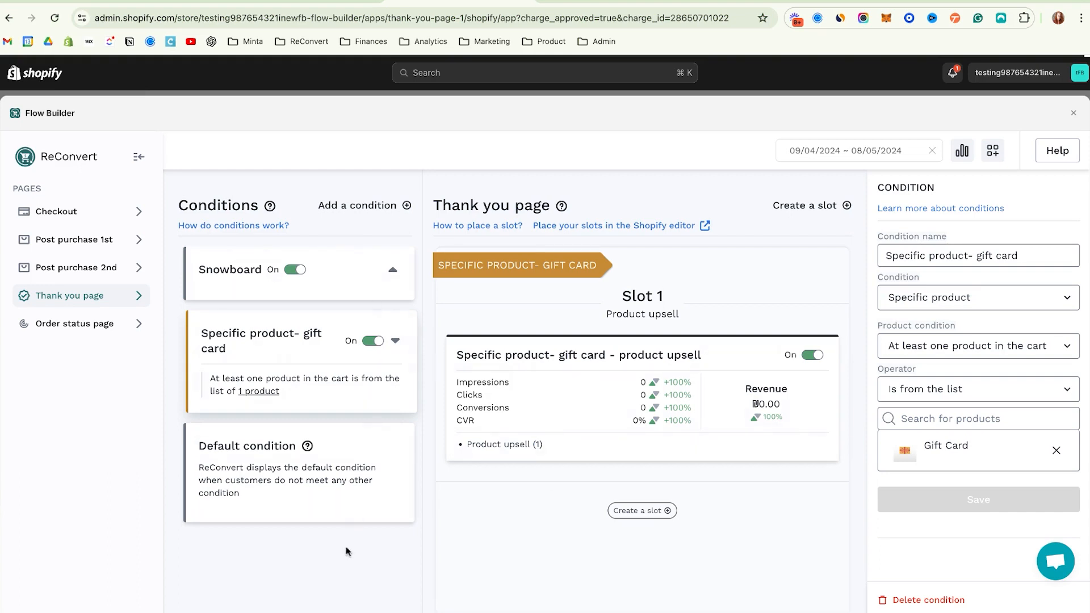
- Check the Order status page, return to the Thank you page, and open and close the support chat
click(89, 330)
click(139, 296)
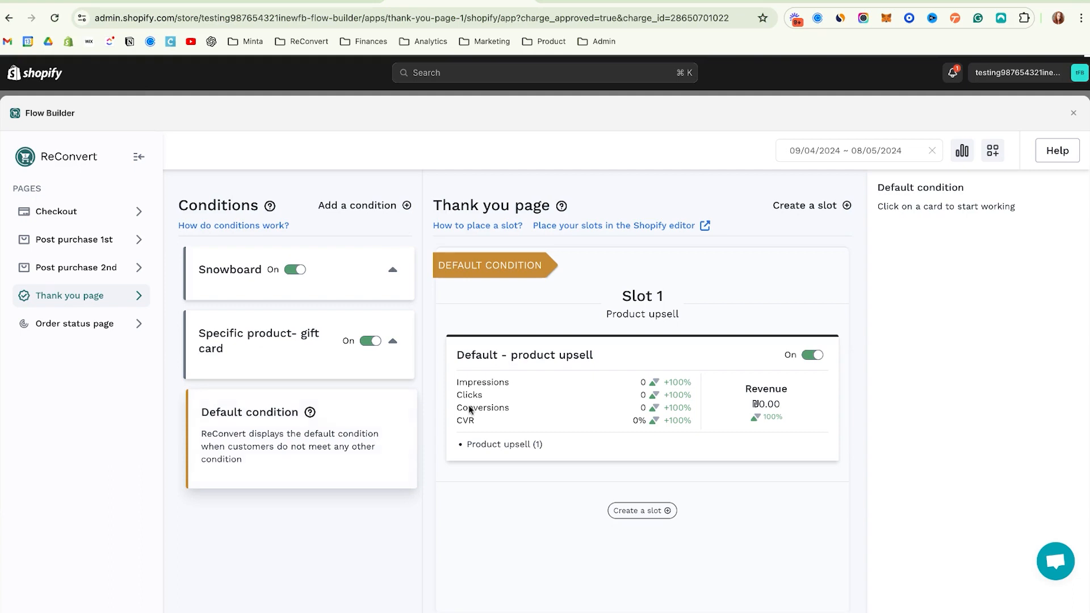
click(1057, 567)
click(1056, 565)
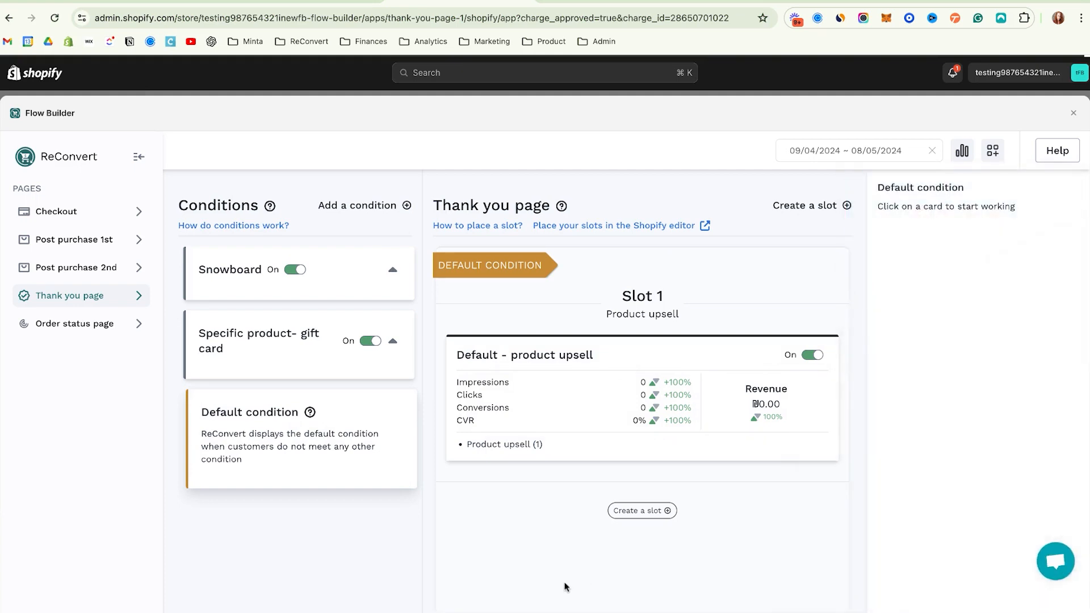